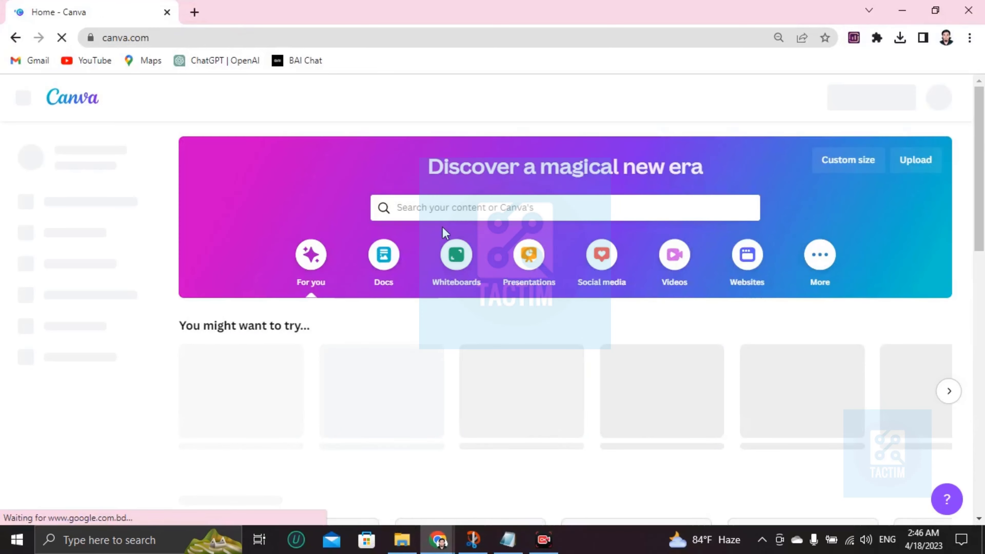
- Search Canva's templates for 'fitness schedule'
{"action": "left_click", "coordinate": [421, 211]}
{"action": "type", "text": "fitn"}
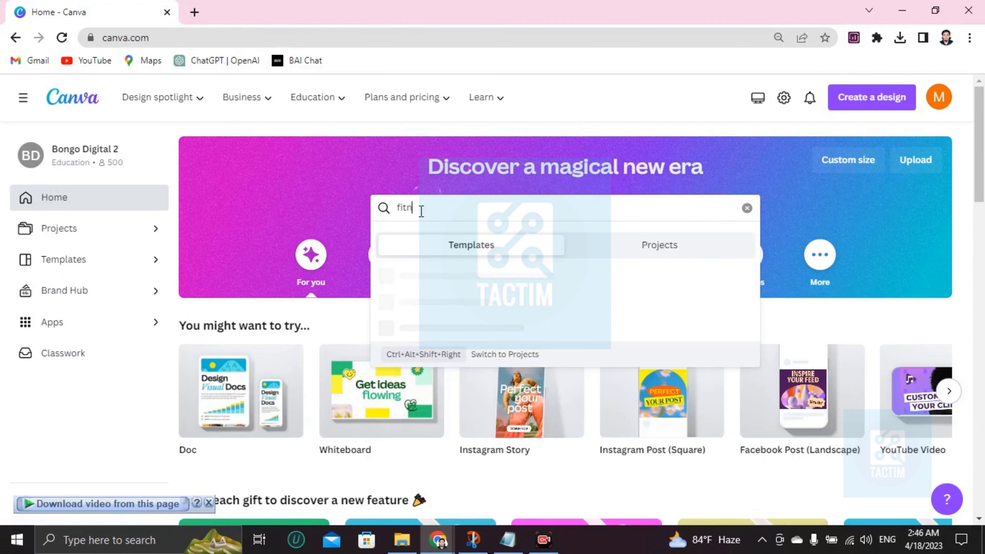
{"action": "type", "text": "ess schedule"}
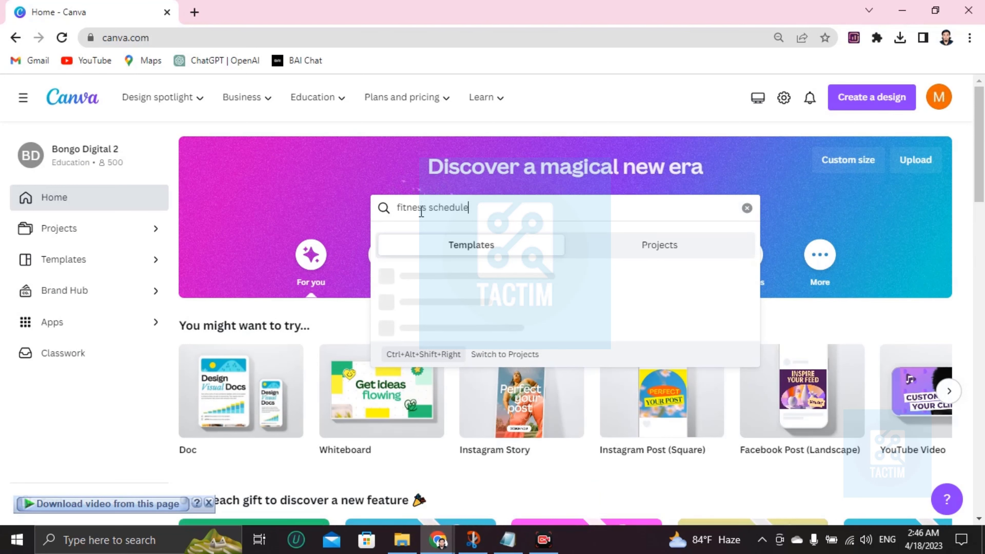
{"action": "key", "text": "Return"}
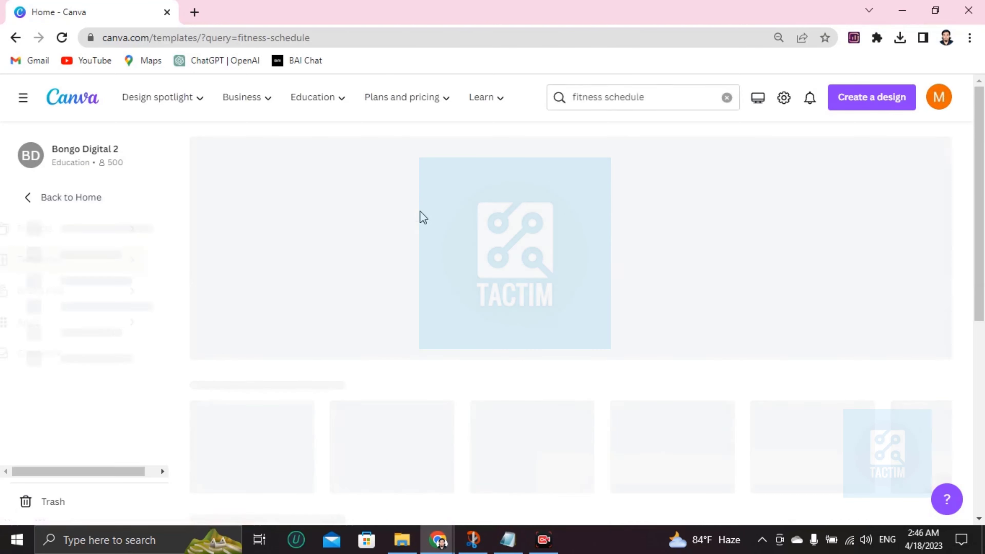
- Browse the template results and open the Black Modern Gym Class Schedule preview
{"action": "scroll", "coordinate": [395, 285], "scroll_direction": "down", "scroll_amount": 4}
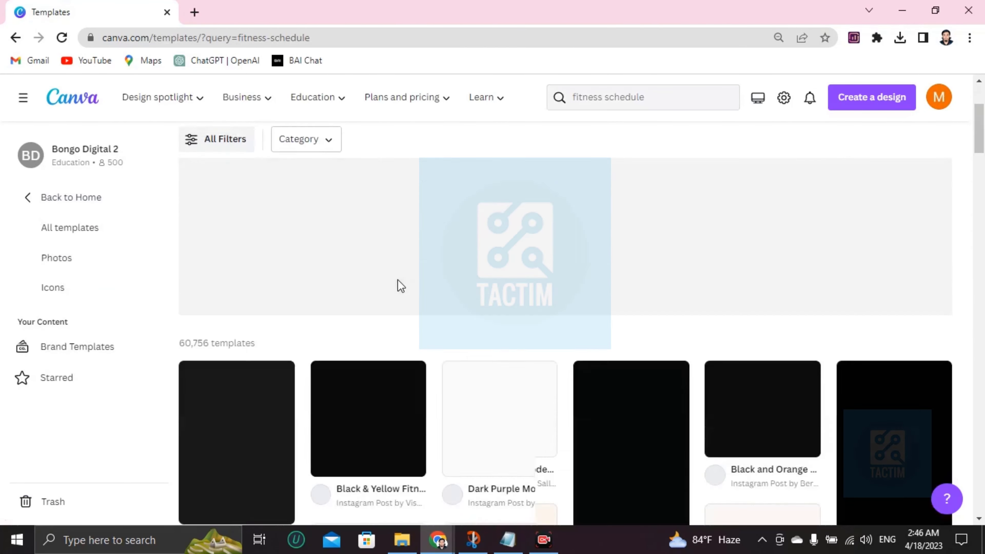
{"action": "scroll", "coordinate": [562, 323], "scroll_direction": "down", "scroll_amount": 3}
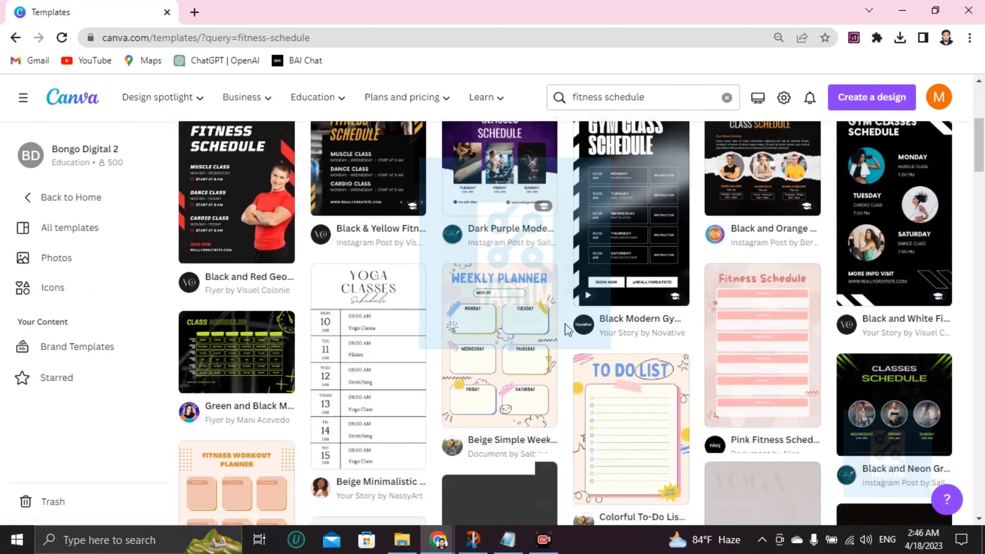
{"action": "scroll", "coordinate": [417, 337], "scroll_direction": "up", "scroll_amount": 4}
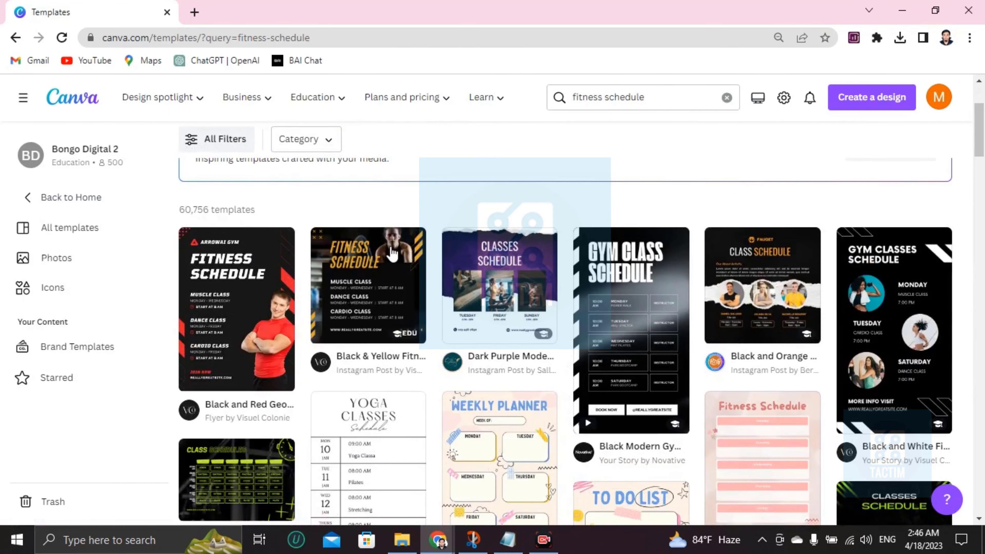
{"action": "scroll", "coordinate": [489, 342], "scroll_direction": "down", "scroll_amount": 5}
{"action": "scroll", "coordinate": [489, 342], "scroll_direction": "up", "scroll_amount": 4}
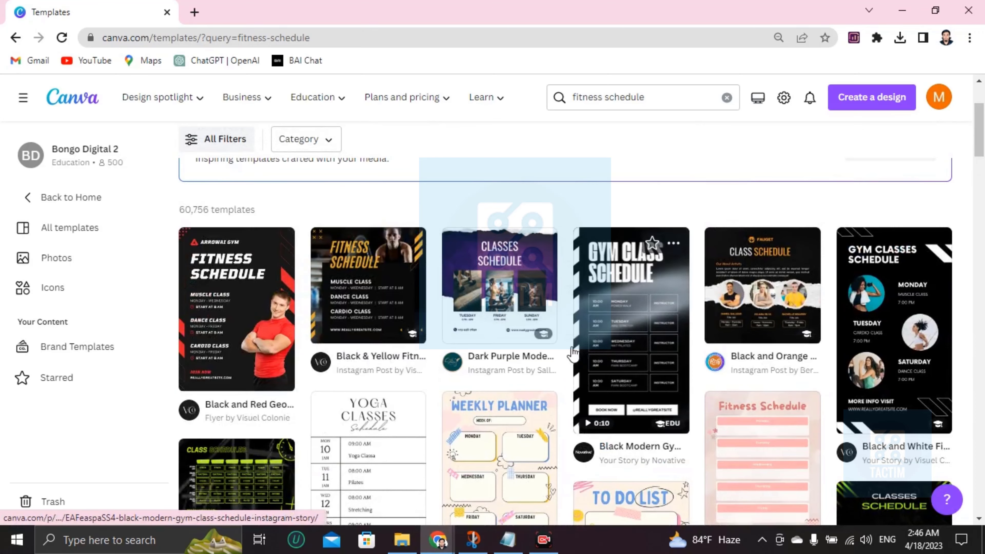
{"action": "scroll", "coordinate": [620, 370], "scroll_direction": "down", "scroll_amount": 5}
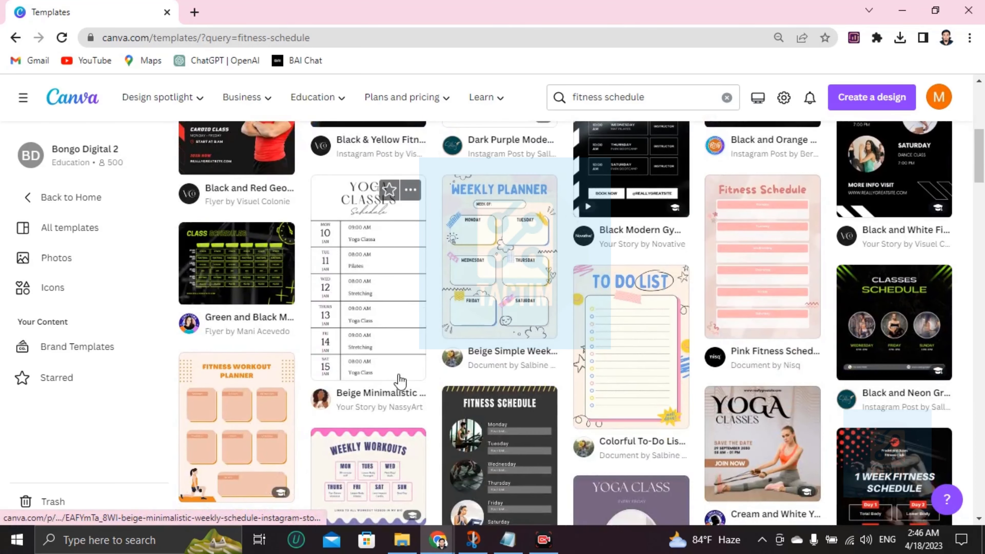
{"action": "scroll", "coordinate": [519, 376], "scroll_direction": "up", "scroll_amount": 5}
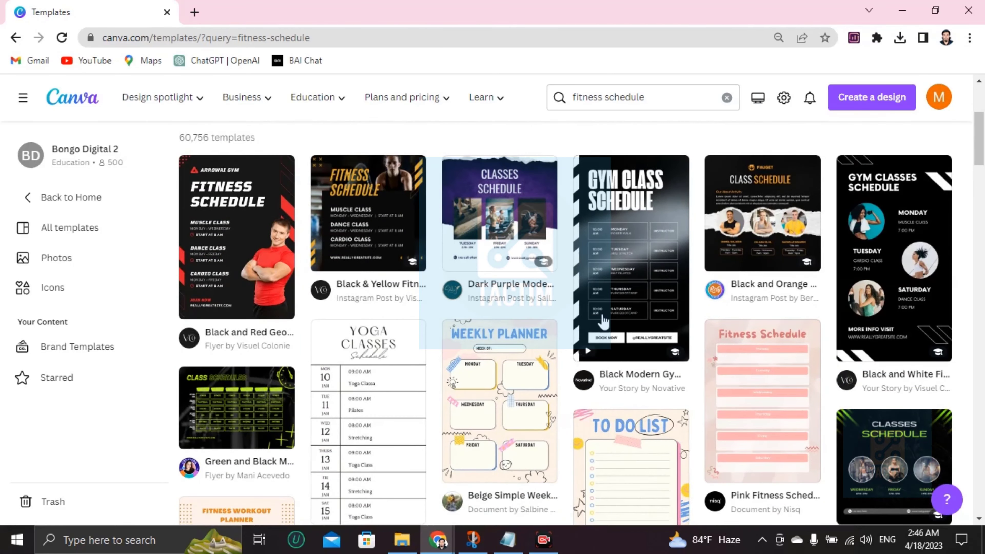
{"action": "left_click", "coordinate": [603, 322]}
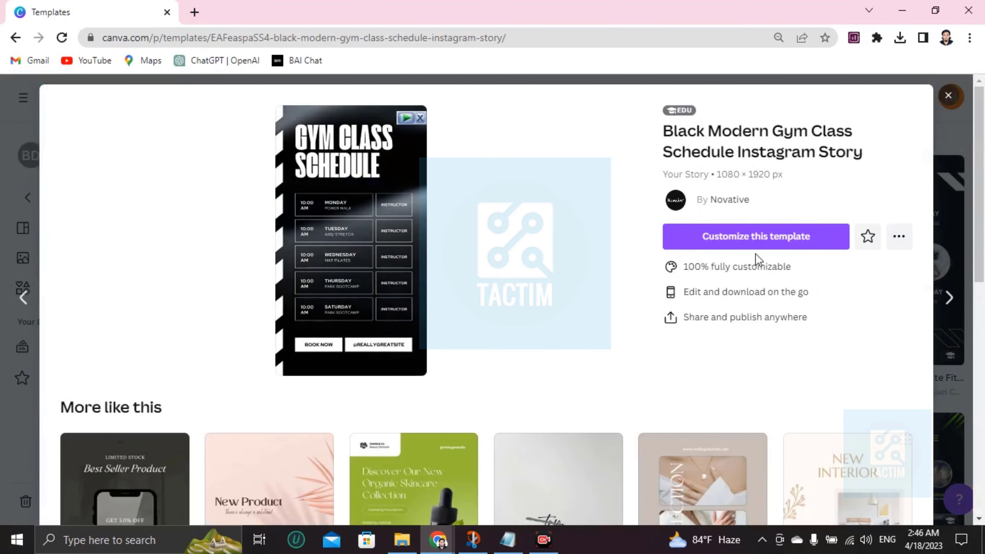
- Open the Black Modern Gym Class Schedule story in the editor and select its background video
{"action": "left_click", "coordinate": [739, 243]}
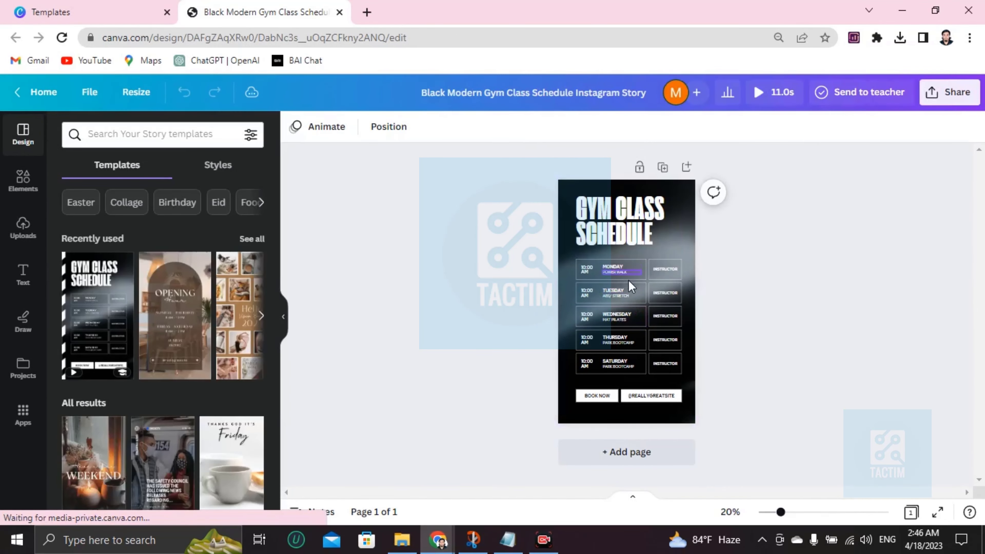
{"action": "left_click", "coordinate": [675, 231]}
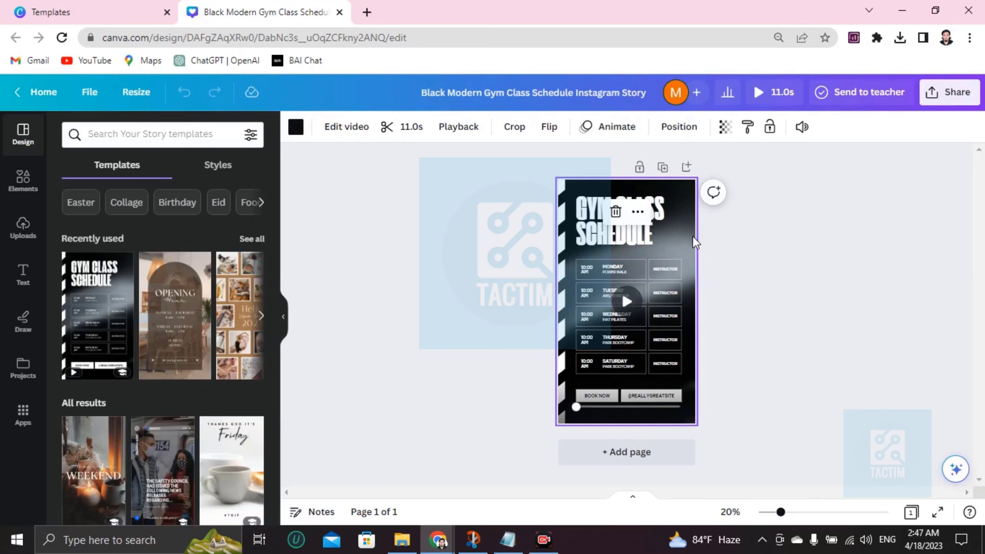
{"action": "scroll", "coordinate": [684, 237], "scroll_direction": "up", "scroll_amount": 5, "text": "ctrl"}
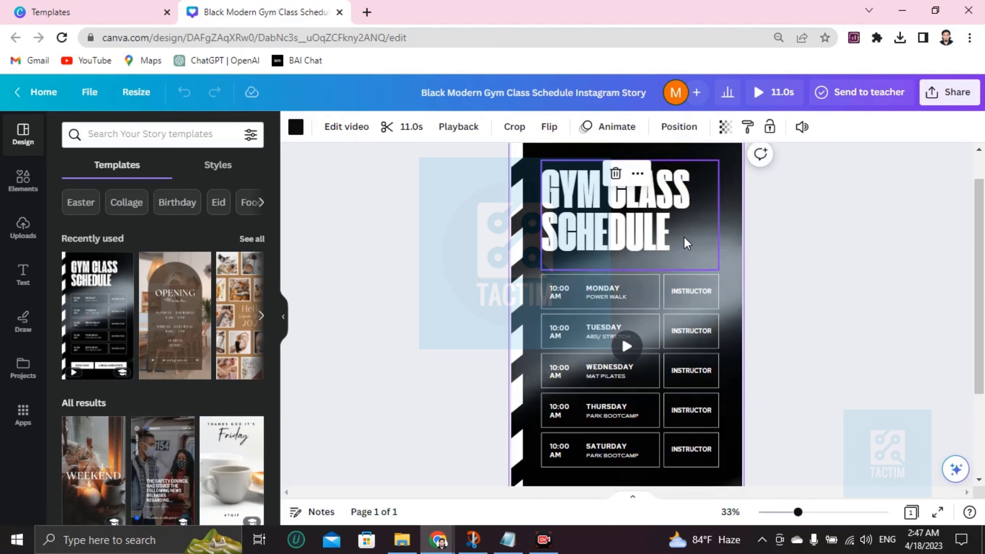
{"action": "scroll", "coordinate": [683, 238], "scroll_direction": "up", "scroll_amount": 2}
{"action": "scroll", "coordinate": [563, 299], "scroll_direction": "down", "scroll_amount": 4}
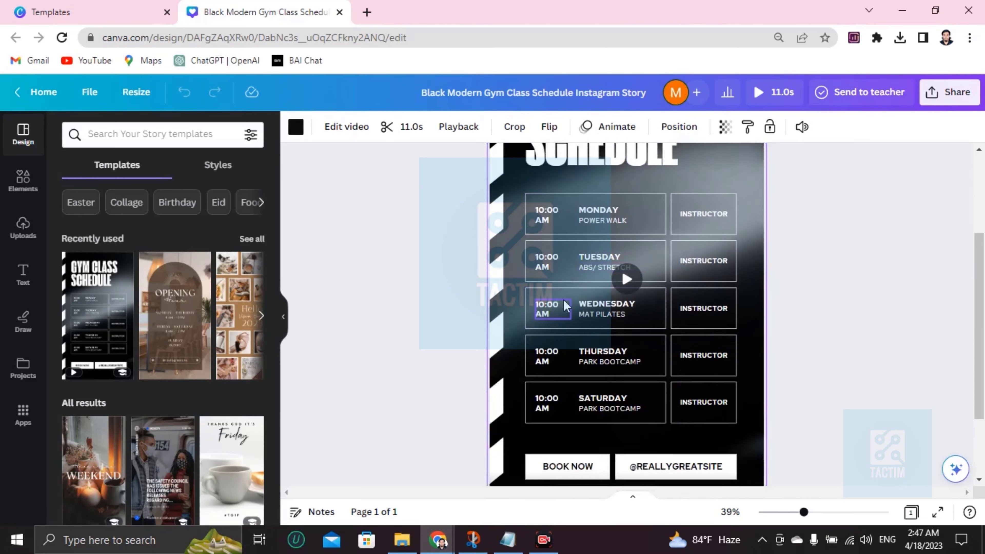
{"action": "scroll", "coordinate": [564, 301], "scroll_direction": "up", "scroll_amount": 4}
{"action": "scroll", "coordinate": [566, 299], "scroll_direction": "down", "scroll_amount": 2}
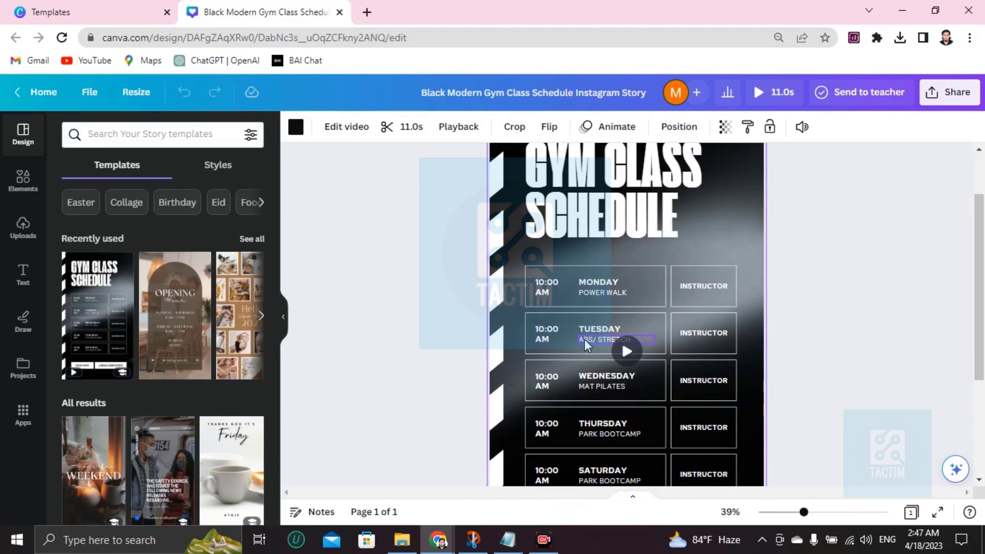
{"action": "scroll", "coordinate": [585, 287], "scroll_direction": "up", "scroll_amount": 2}
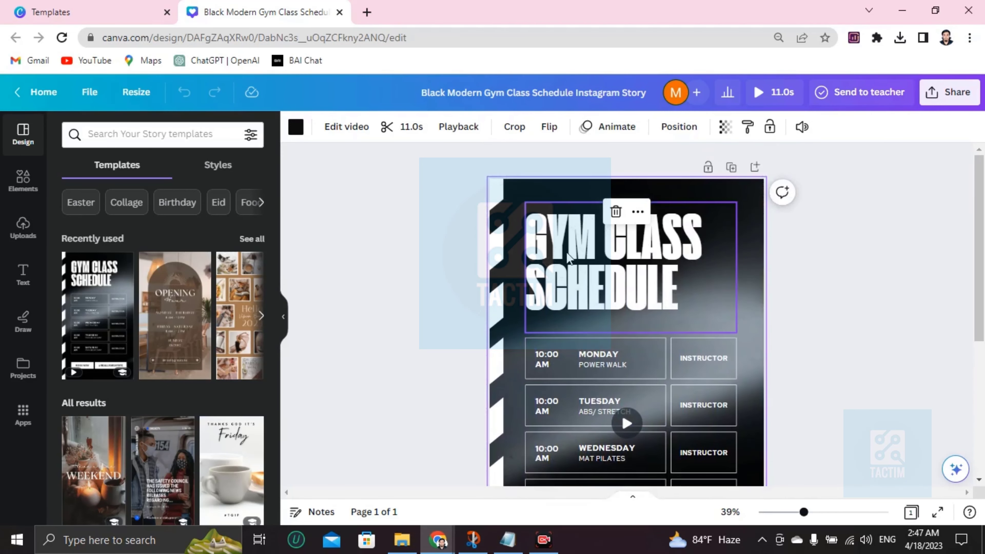
- Colour the GYM CLASS SCHEDULE title text red
{"action": "left_click", "coordinate": [597, 262]}
{"action": "double_click", "coordinate": [597, 261]}
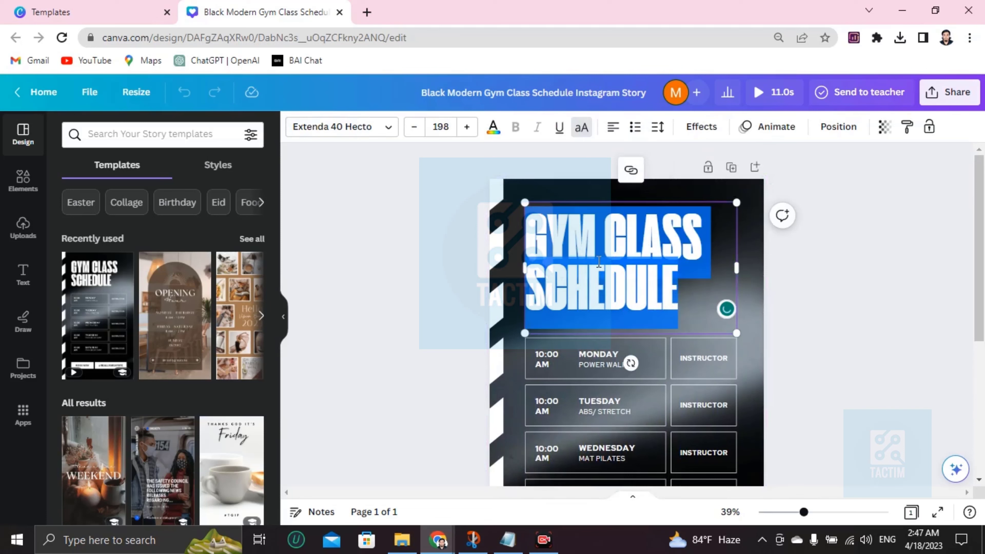
{"action": "left_click", "coordinate": [493, 126]}
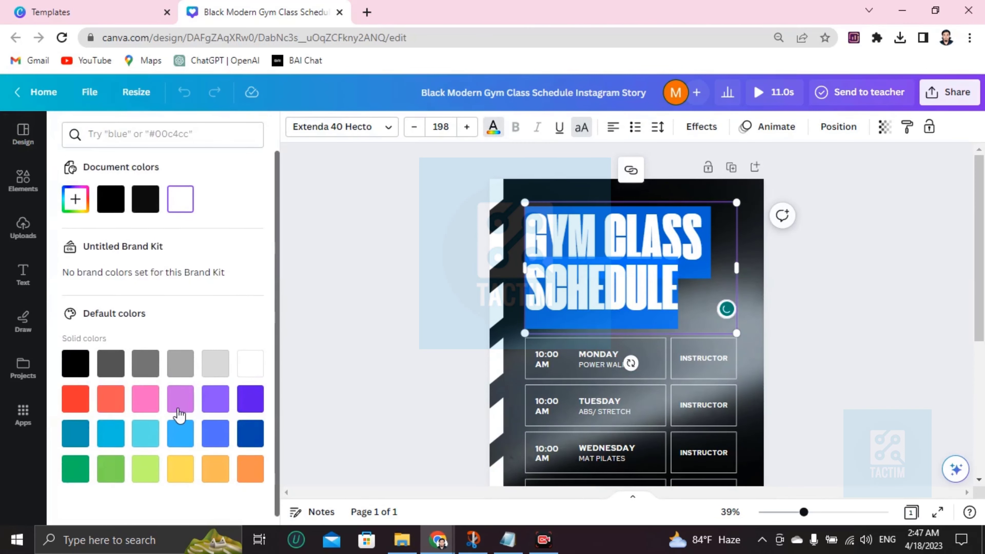
{"action": "left_click", "coordinate": [71, 393]}
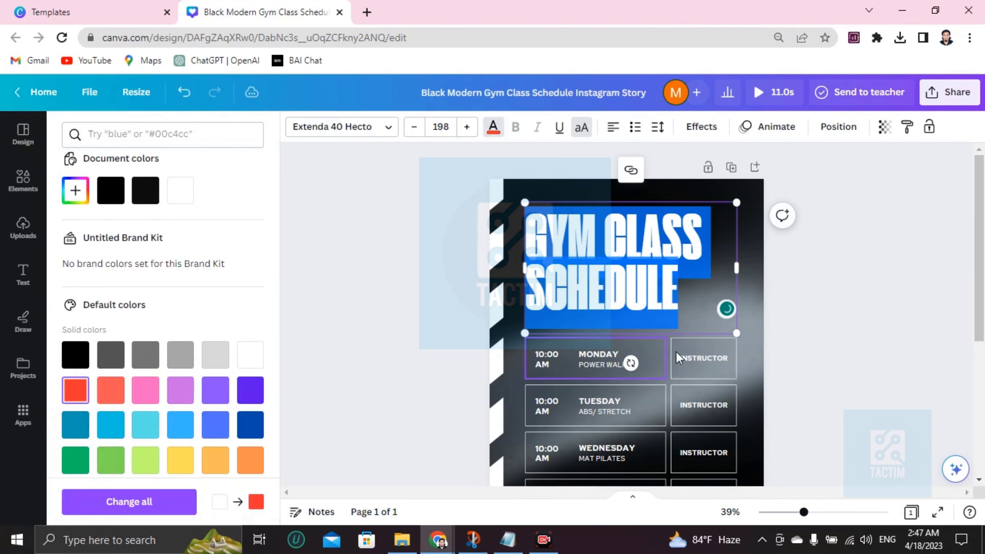
- Set the title's font size to 187 and try the Ador Ispat Normal font
{"action": "left_click", "coordinate": [650, 361]}
{"action": "double_click", "coordinate": [623, 283]}
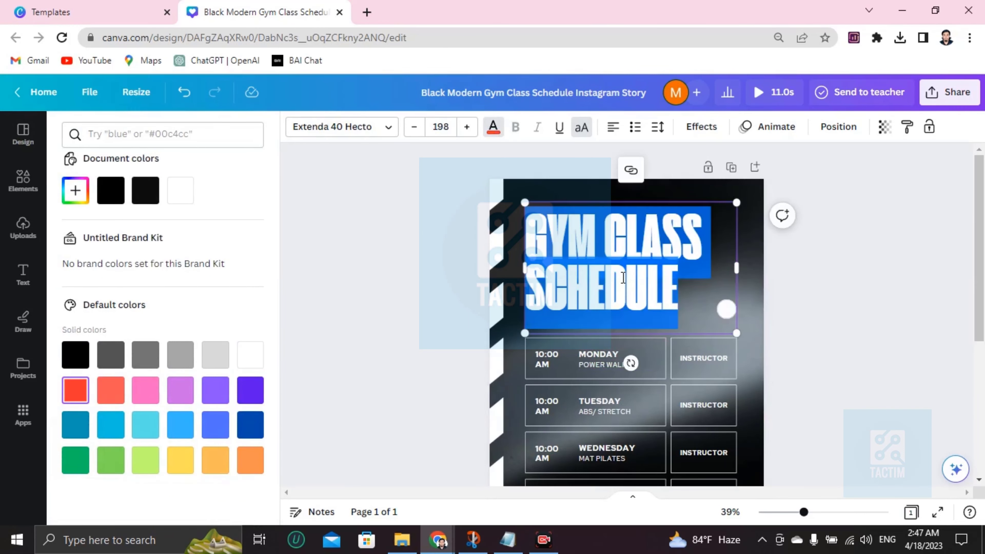
{"action": "left_click", "coordinate": [412, 130]}
{"action": "left_click", "coordinate": [412, 130]}
{"action": "left_click", "coordinate": [412, 130]}
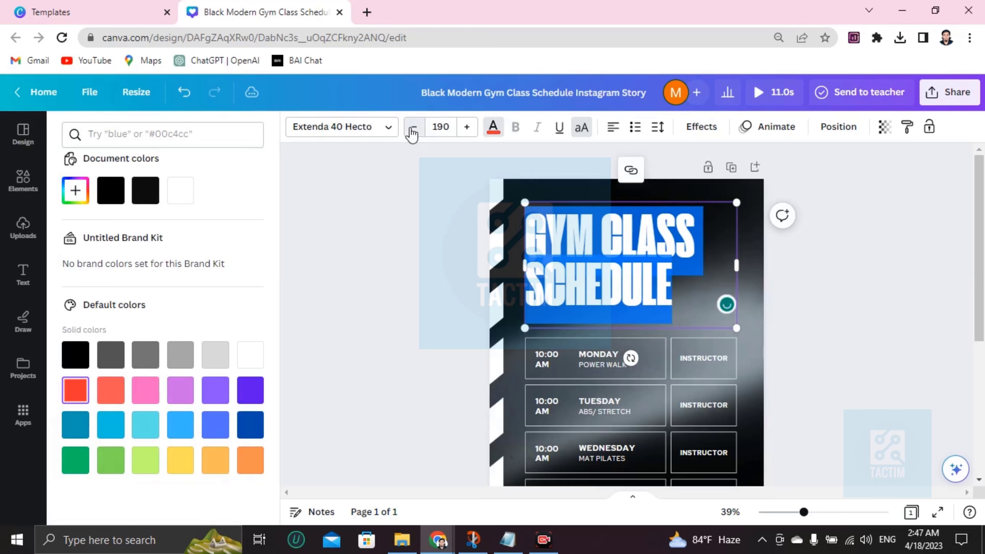
{"action": "left_click", "coordinate": [412, 130]}
{"action": "left_click", "coordinate": [412, 130]}
{"action": "left_click", "coordinate": [411, 130]}
{"action": "left_click", "coordinate": [412, 130]}
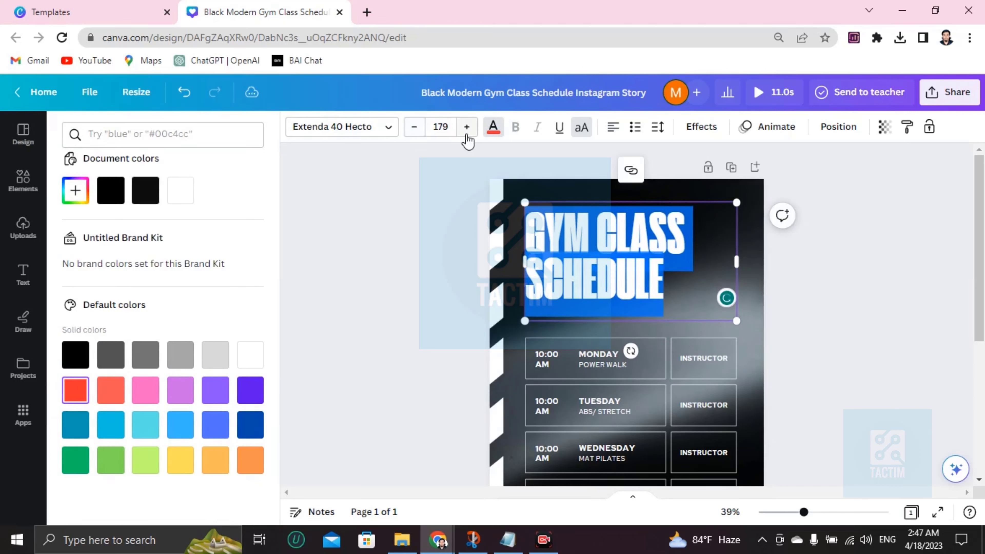
{"action": "left_click", "coordinate": [466, 128]}
{"action": "left_click", "coordinate": [466, 127]}
{"action": "left_click", "coordinate": [467, 127]}
{"action": "left_click", "coordinate": [466, 127]}
{"action": "left_click", "coordinate": [467, 127]}
{"action": "left_click", "coordinate": [467, 127]}
{"action": "left_click", "coordinate": [466, 127]}
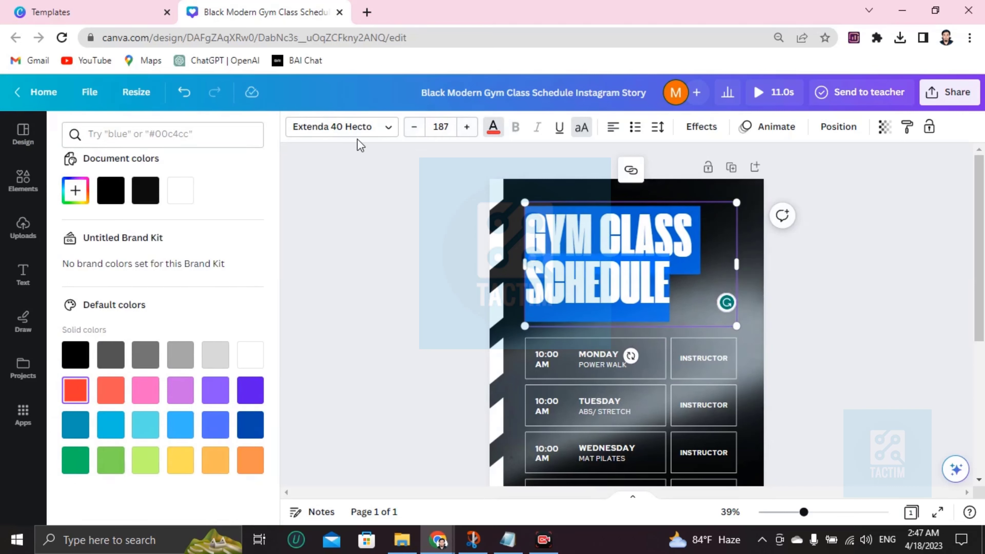
{"action": "left_click", "coordinate": [359, 130]}
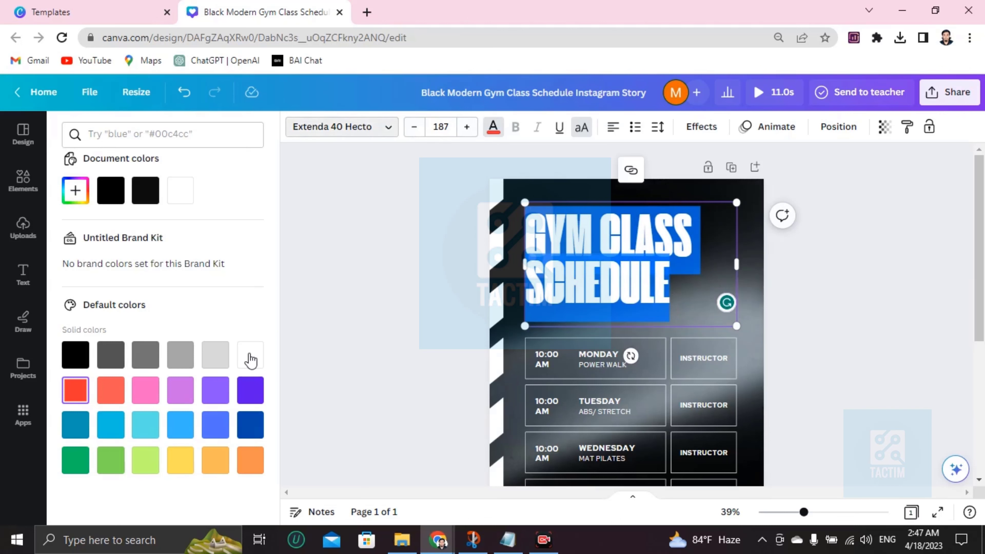
{"action": "left_click", "coordinate": [75, 397]}
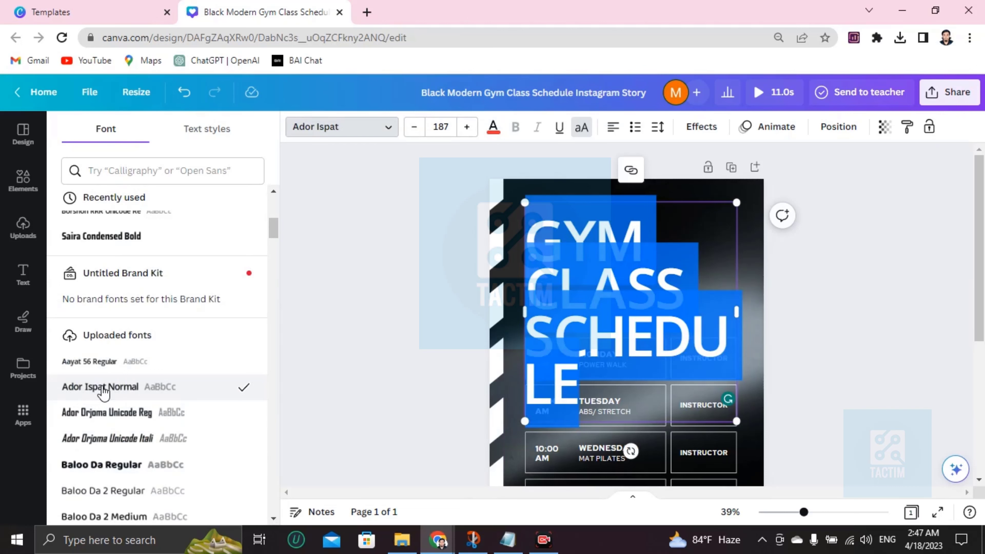
- Switch the title to Aayat 56 and reduce it to size 154 so it fits two lines
{"action": "left_click", "coordinate": [105, 373]}
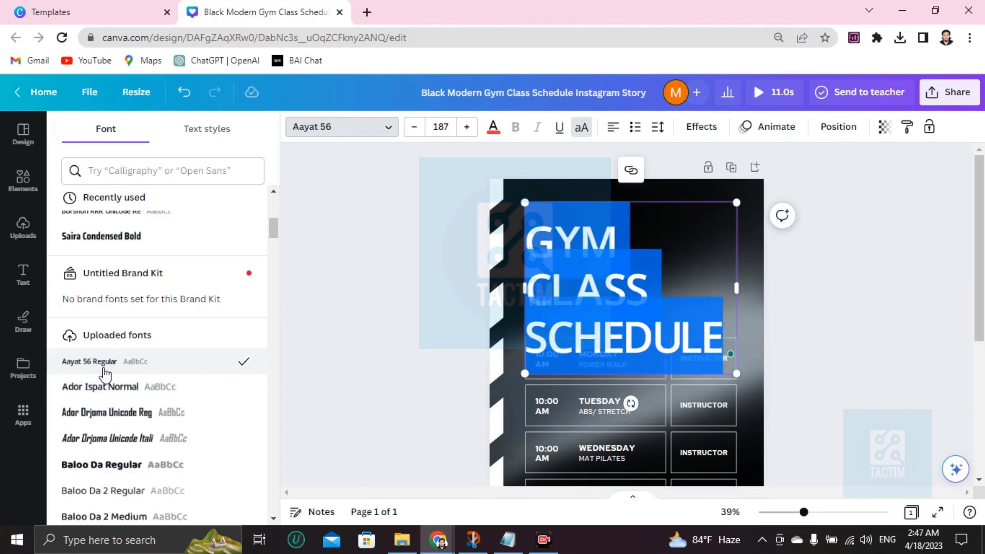
{"action": "left_click", "coordinate": [414, 128]}
{"action": "left_click", "coordinate": [413, 128]}
{"action": "left_click", "coordinate": [413, 128]}
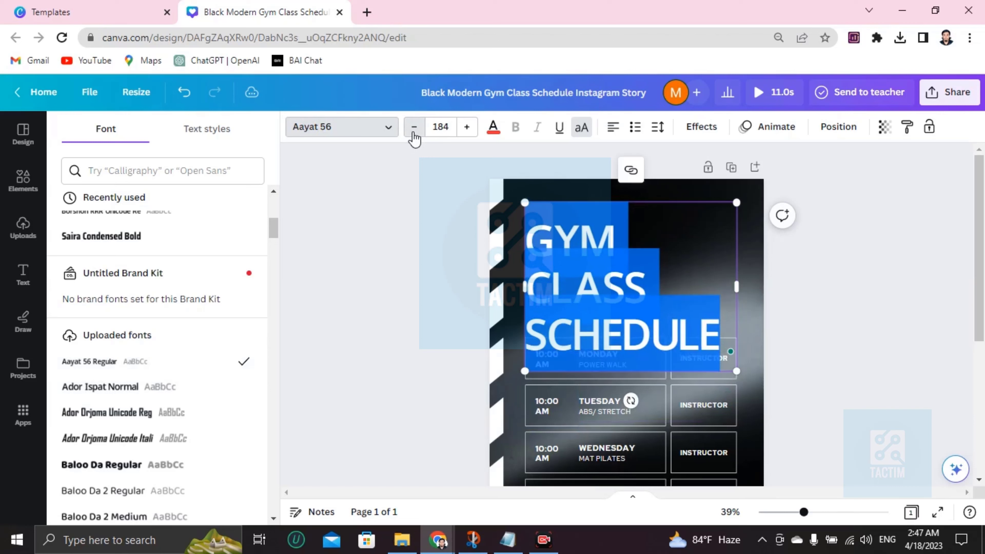
{"action": "left_click", "coordinate": [414, 128]}
{"action": "left_click", "coordinate": [414, 128]}
{"action": "left_click", "coordinate": [413, 128]}
{"action": "left_click", "coordinate": [414, 128]}
{"action": "left_click", "coordinate": [414, 128]}
{"action": "left_click", "coordinate": [413, 128]}
{"action": "left_click", "coordinate": [414, 128]}
{"action": "left_click", "coordinate": [413, 128]}
{"action": "left_click", "coordinate": [414, 128]}
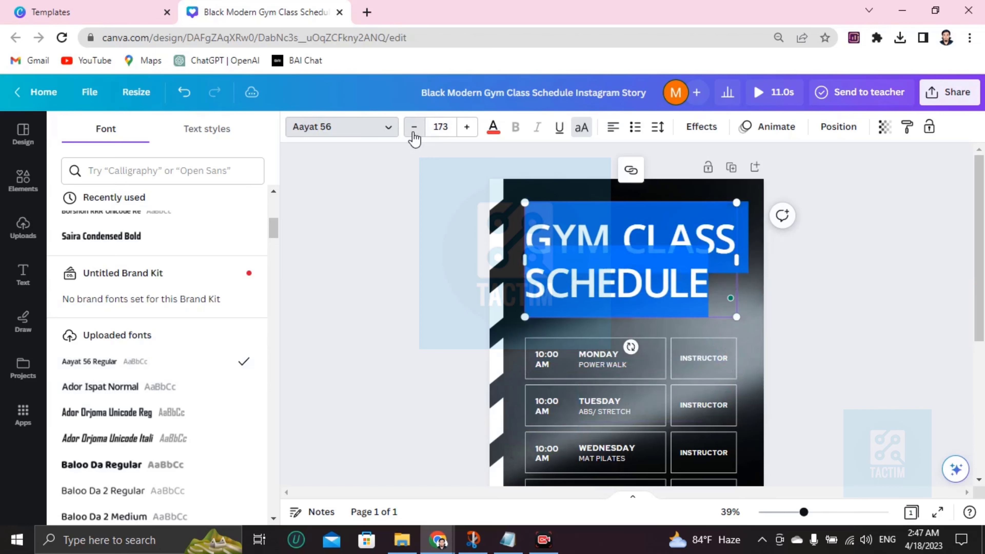
{"action": "left_click", "coordinate": [414, 128]}
{"action": "left_click", "coordinate": [414, 128]}
{"action": "left_click", "coordinate": [413, 128]}
{"action": "left_click", "coordinate": [413, 128]}
{"action": "left_click", "coordinate": [413, 128]}
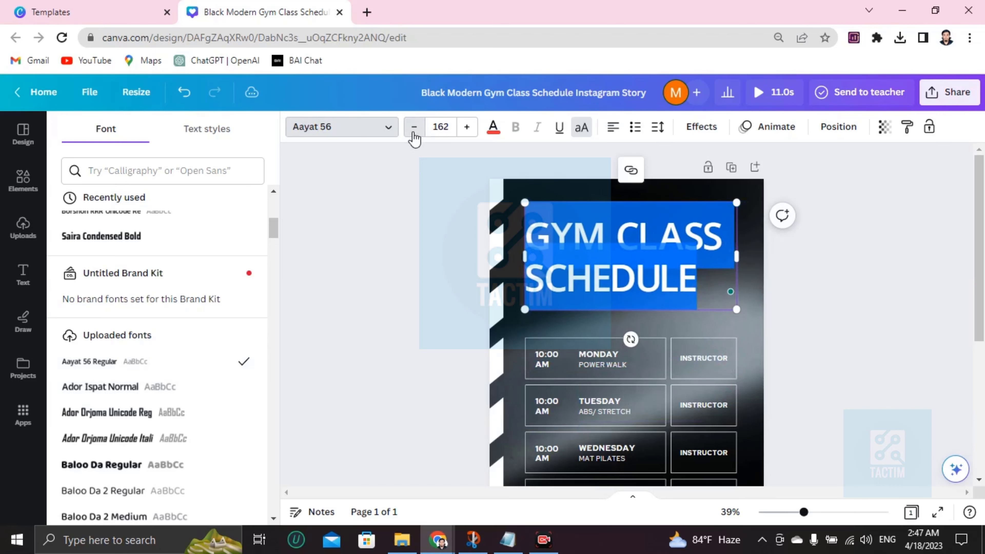
{"action": "left_click", "coordinate": [413, 128]}
{"action": "left_click", "coordinate": [414, 128]}
{"action": "left_click", "coordinate": [413, 128]}
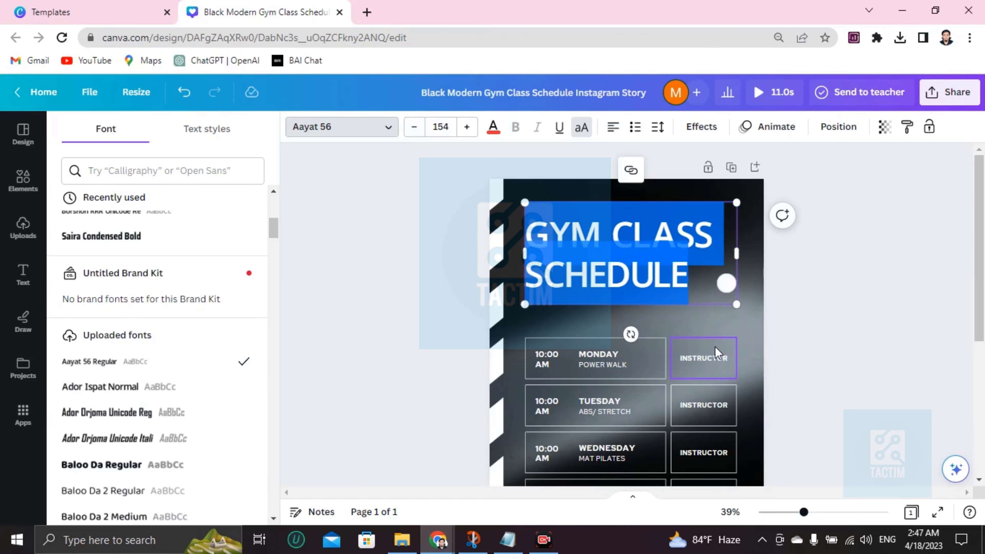
{"action": "left_click", "coordinate": [628, 371]}
- Replace Monday's 10:00 AM time with 9 AM
{"action": "scroll", "coordinate": [628, 372], "scroll_direction": "down", "scroll_amount": 2}
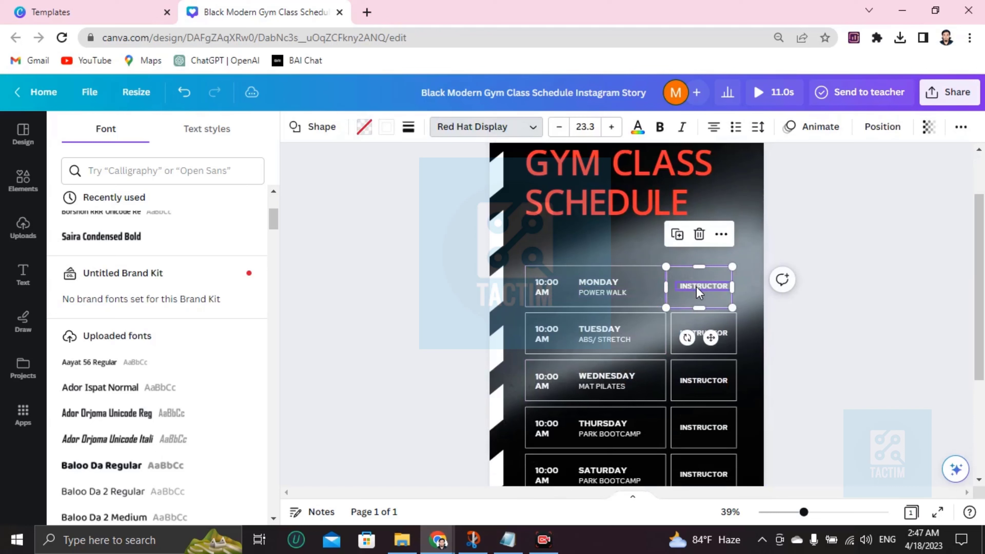
{"action": "left_click", "coordinate": [549, 282]}
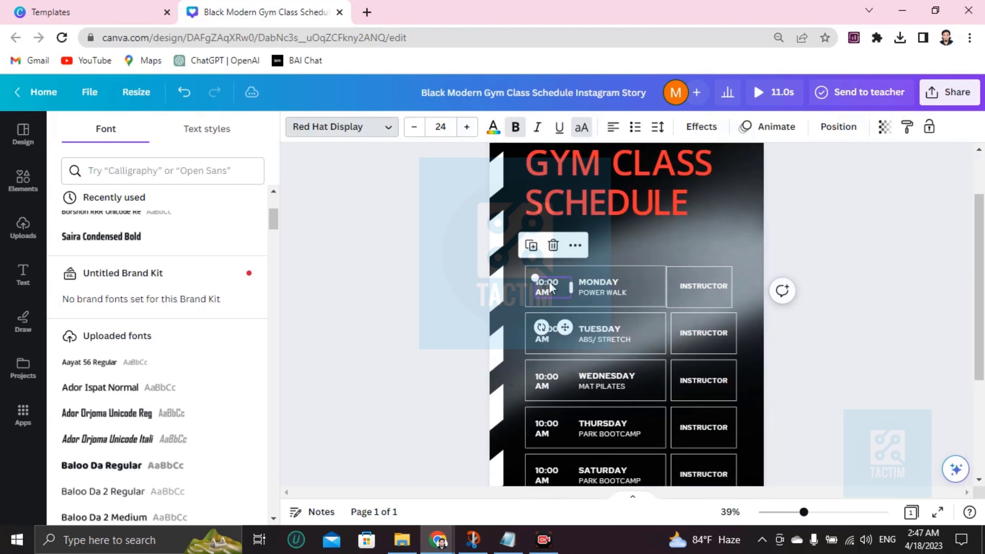
{"action": "left_click", "coordinate": [562, 280]}
{"action": "key", "text": "BackSpace"}
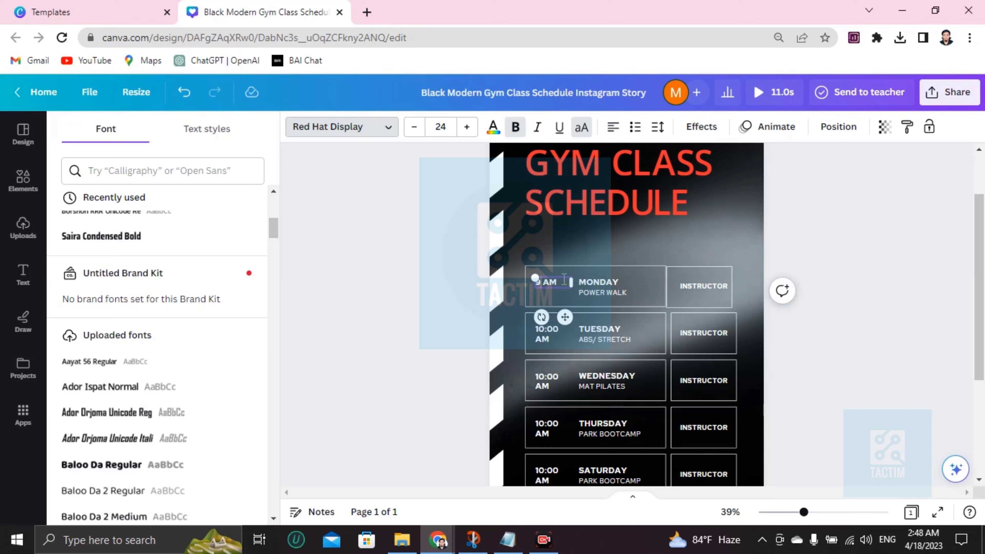
- Change Monday's class from POWER WALK to CYCLING and clear its INSTRUCTOR label
{"action": "left_click", "coordinate": [601, 293]}
{"action": "left_click_drag", "start_coordinate": [579, 293], "coordinate": [623, 291]}
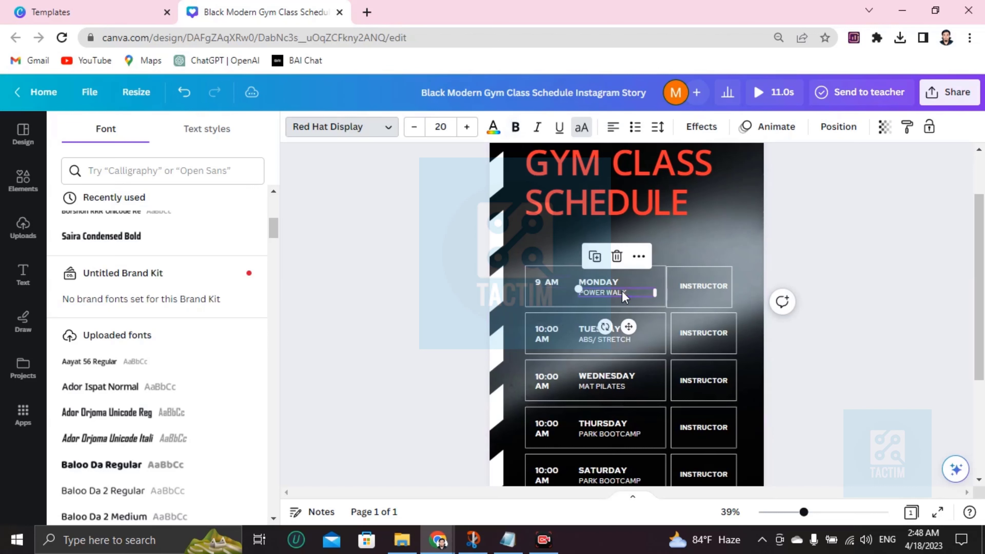
{"action": "key", "text": "BackSpace"}
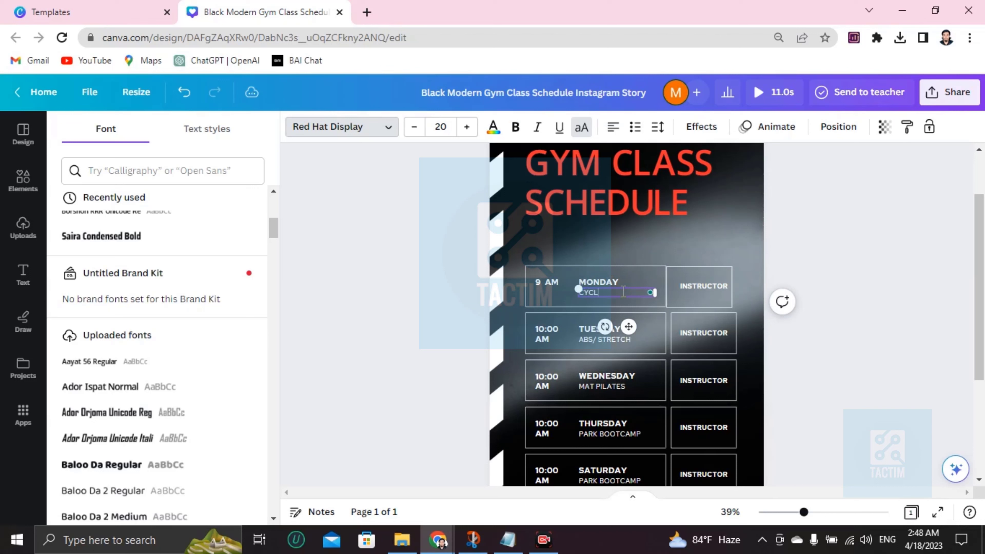
{"action": "key", "text": "Tab"}
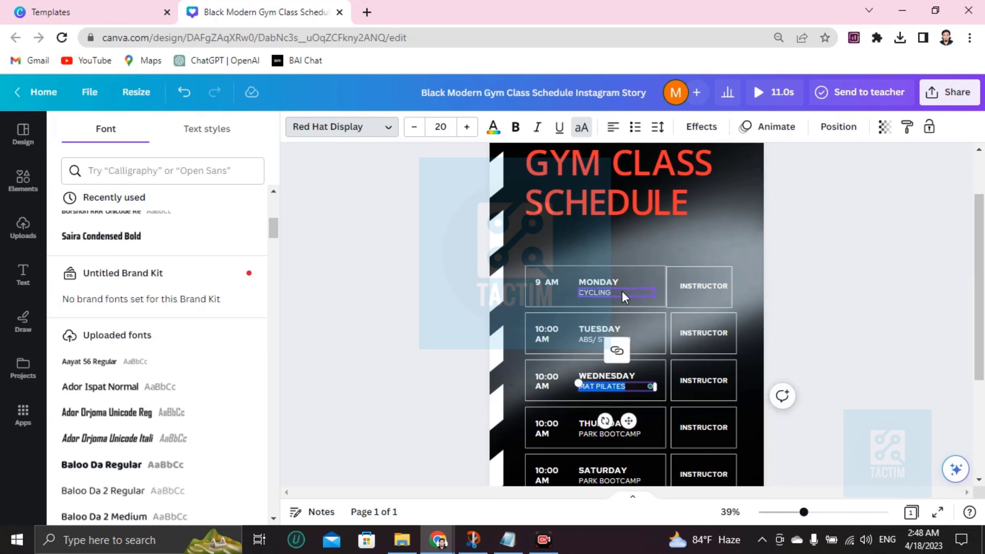
{"action": "double_click", "coordinate": [721, 286]}
{"action": "key", "text": "BackSpace"}
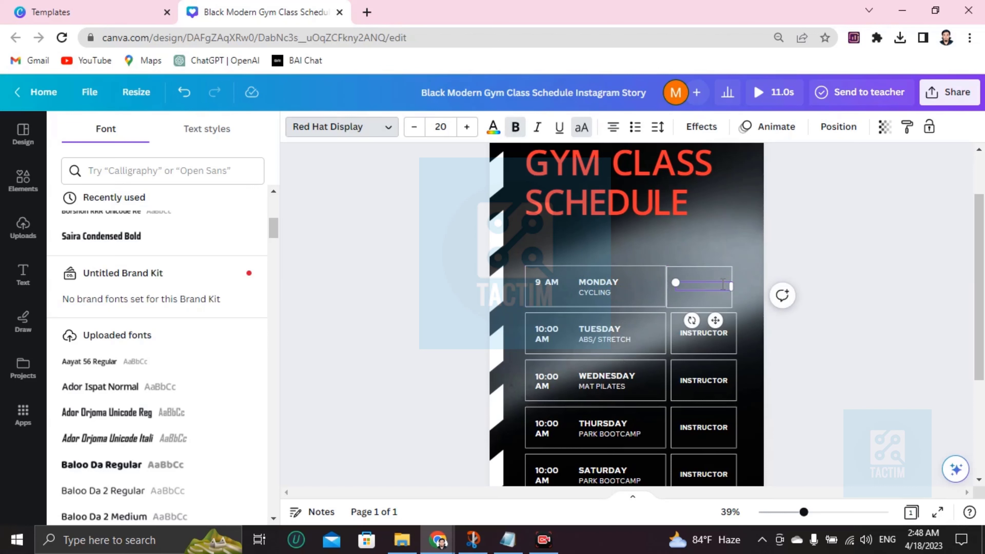
- Enter MYSLEF as Monday's instructor, then highlight Tuesday's 10:00 AM time
{"action": "type", "text": "YO"}
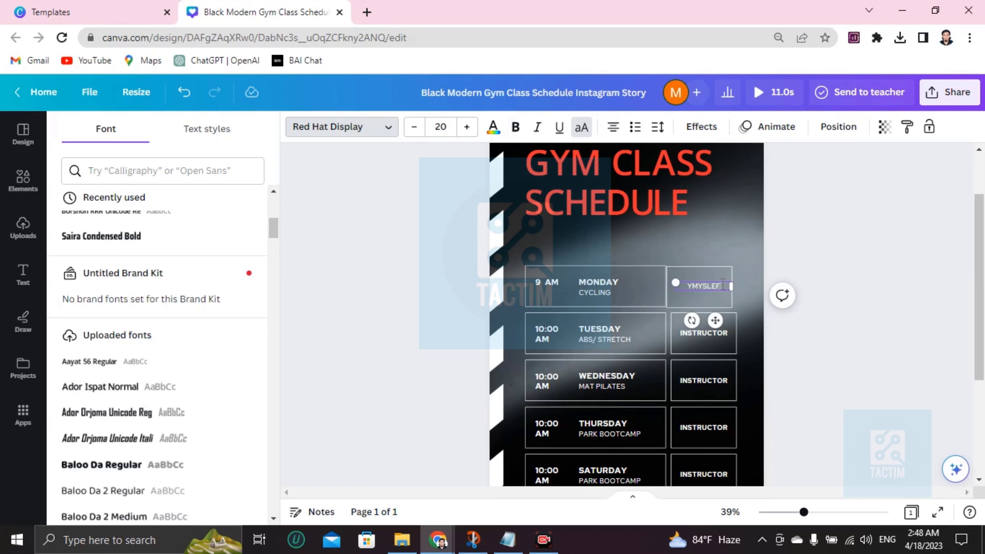
{"action": "key", "text": "BackSpace"}
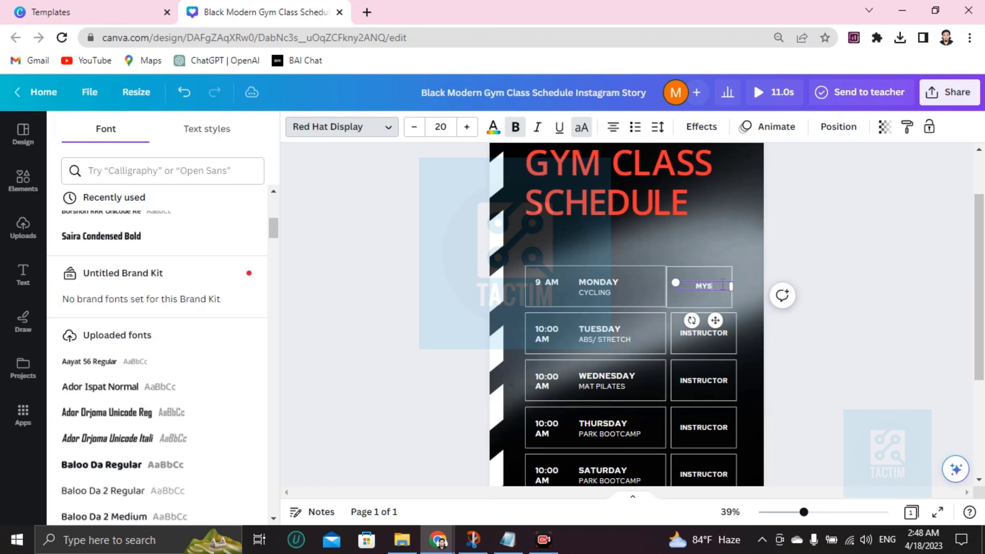
{"action": "left_click", "coordinate": [550, 334]}
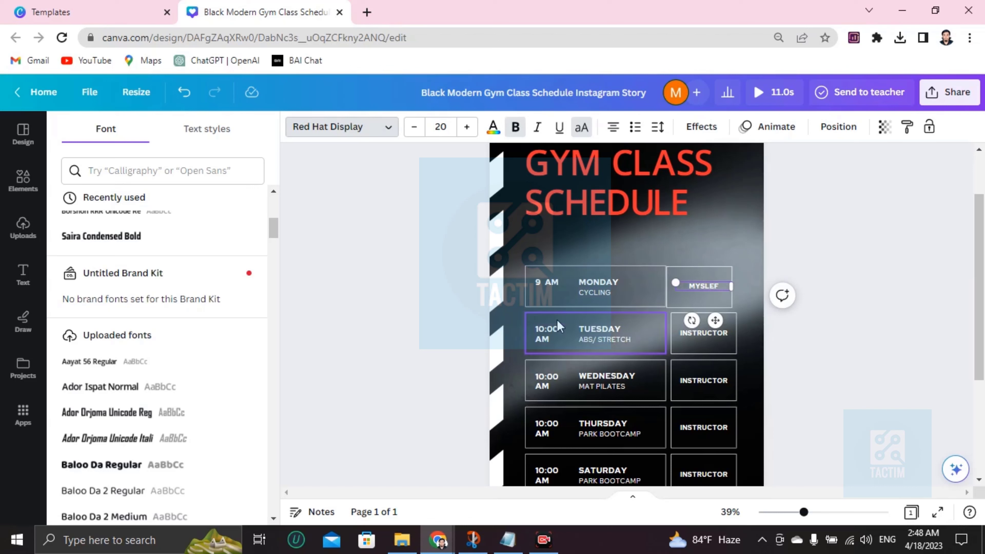
{"action": "double_click", "coordinate": [551, 334]}
- Set Tuesday's time to 11AM - 12PM and replace ABS/ STRETCH with PUSH UP
{"action": "key", "text": "BackSpace"}
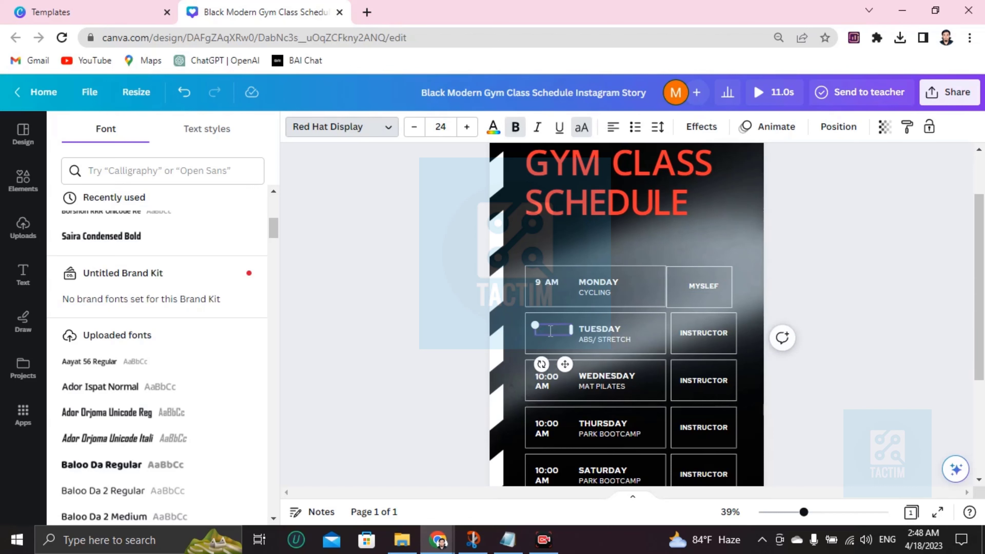
{"action": "type", "text": "11AM - 1"}
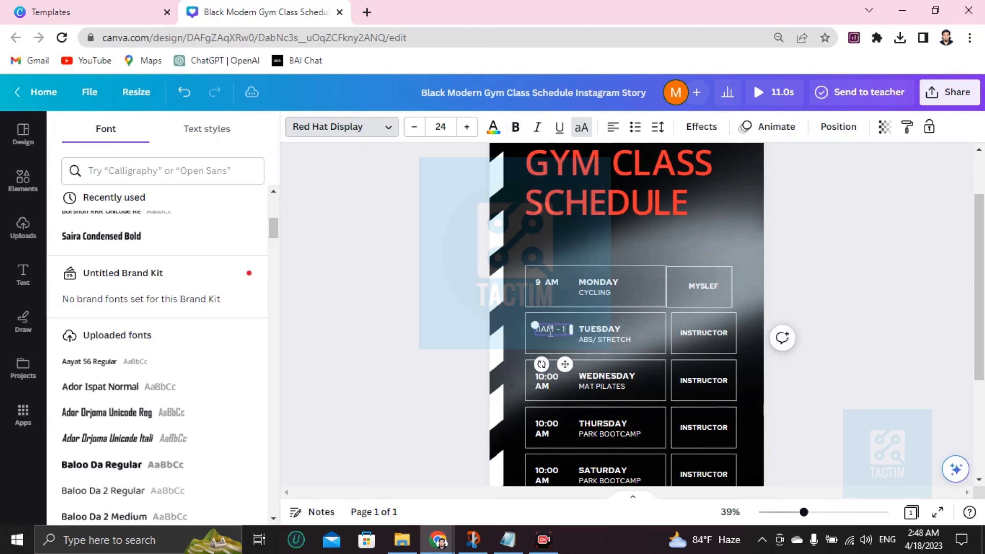
{"action": "type", "text": "2PM"}
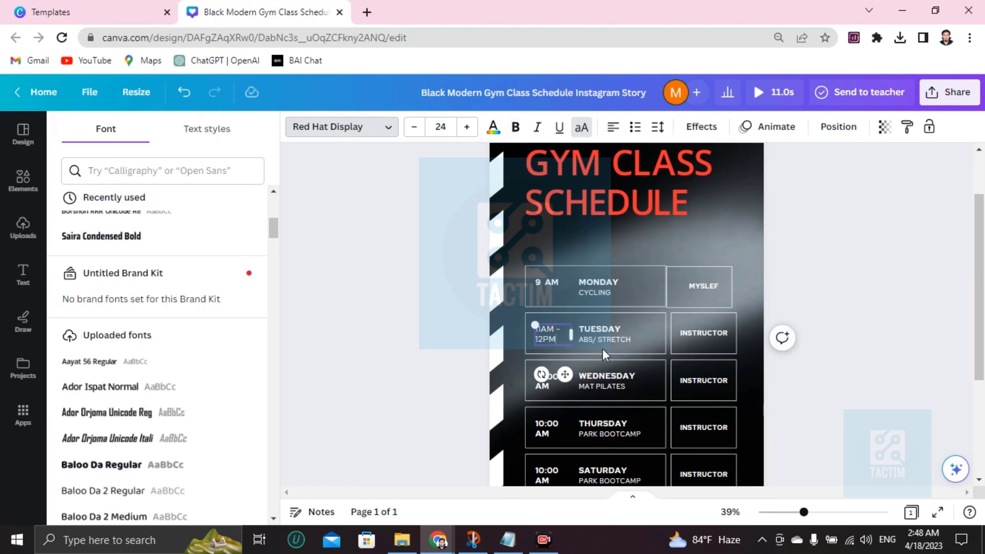
{"action": "left_click", "coordinate": [620, 341]}
{"action": "left_click", "coordinate": [632, 340]}
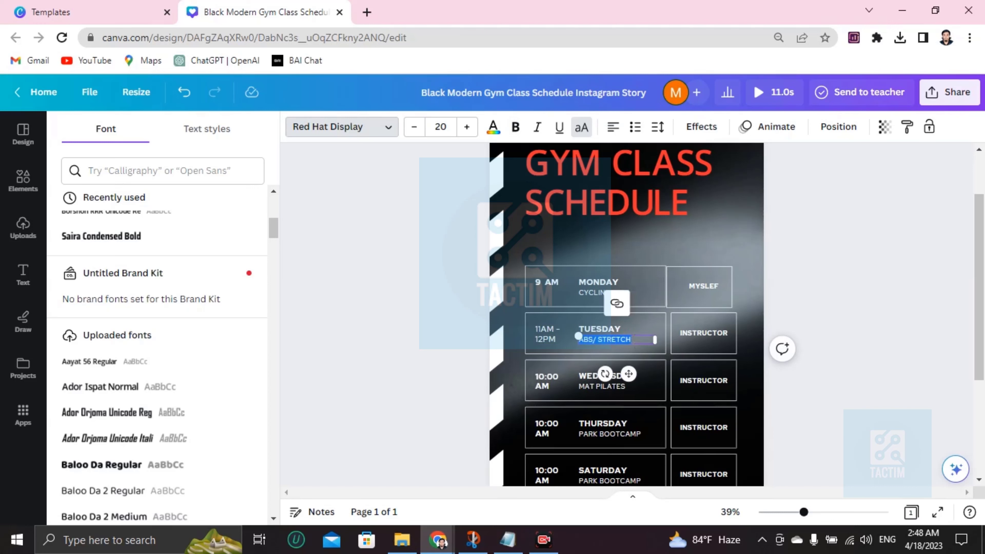
{"action": "key", "text": "BackSpace"}
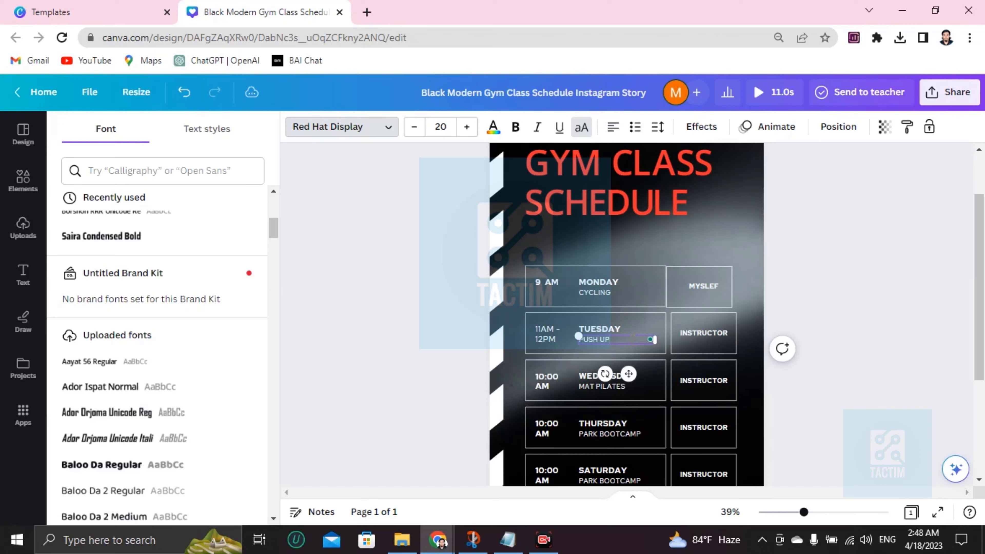
{"action": "left_click", "coordinate": [703, 333]}
{"action": "left_click", "coordinate": [703, 332]}
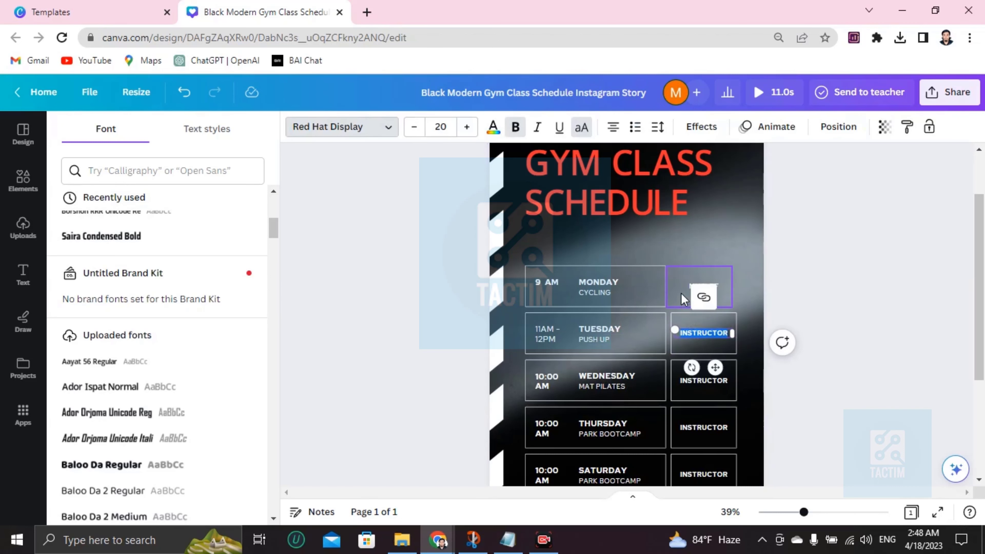
- Change Wednesday to 3PM and replace MAT PILATES with SIT UP
{"action": "left_click", "coordinate": [553, 380]}
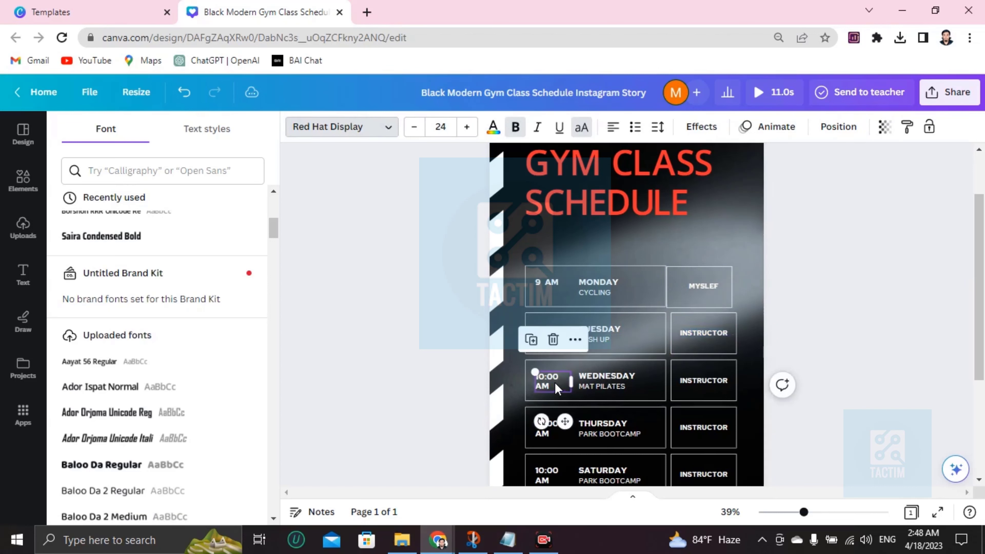
{"action": "double_click", "coordinate": [593, 388]}
{"action": "key", "text": "BackSpace"}
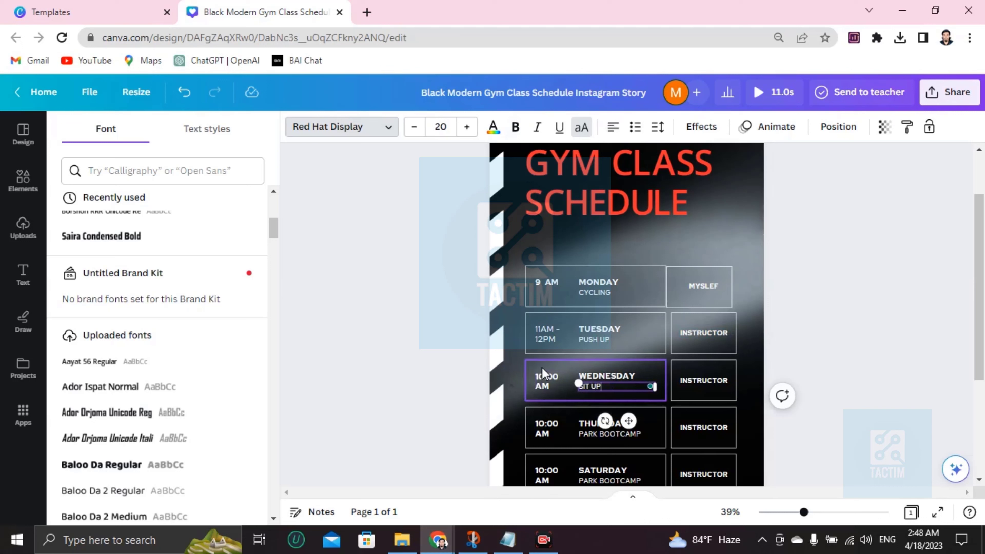
{"action": "double_click", "coordinate": [543, 376]}
{"action": "key", "text": "BackSpace"}
{"action": "type", "text": "1"}
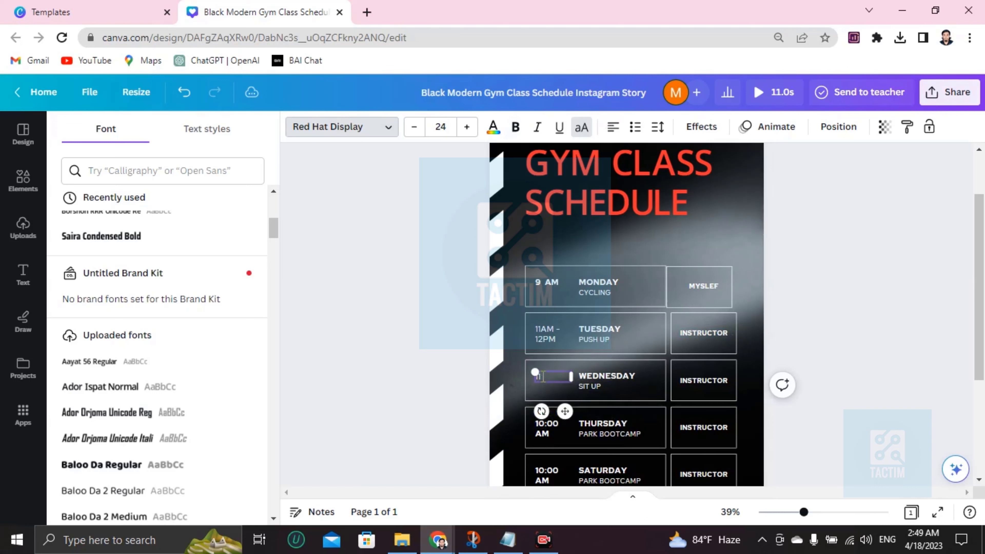
{"action": "key", "text": "BackSpace"}
- Rename Thursday's PARK BOOTCAMP class to SWIMING and clear its INSTRUCTOR label
{"action": "double_click", "coordinate": [561, 421]}
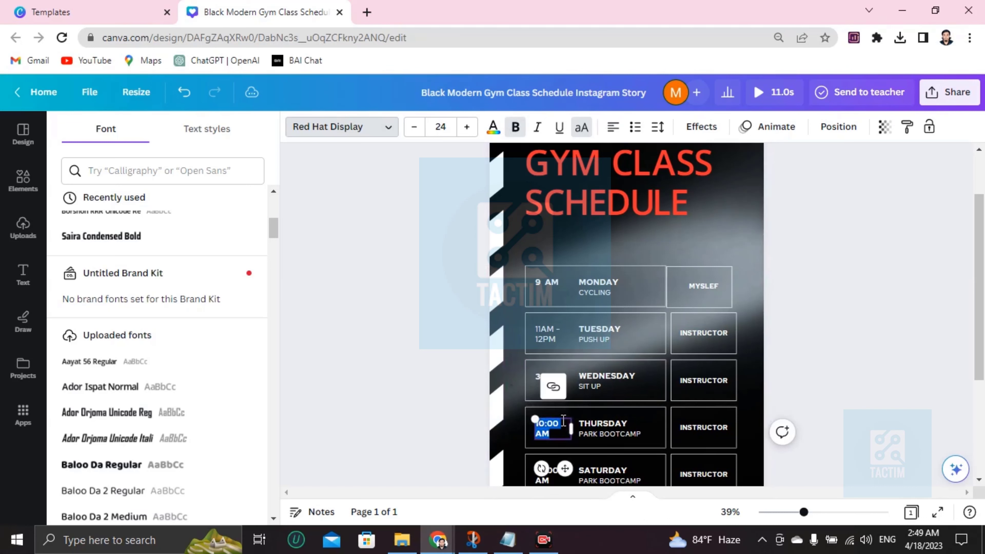
{"action": "left_click", "coordinate": [603, 435]}
{"action": "double_click", "coordinate": [603, 434]}
{"action": "key", "text": "BackSpace"}
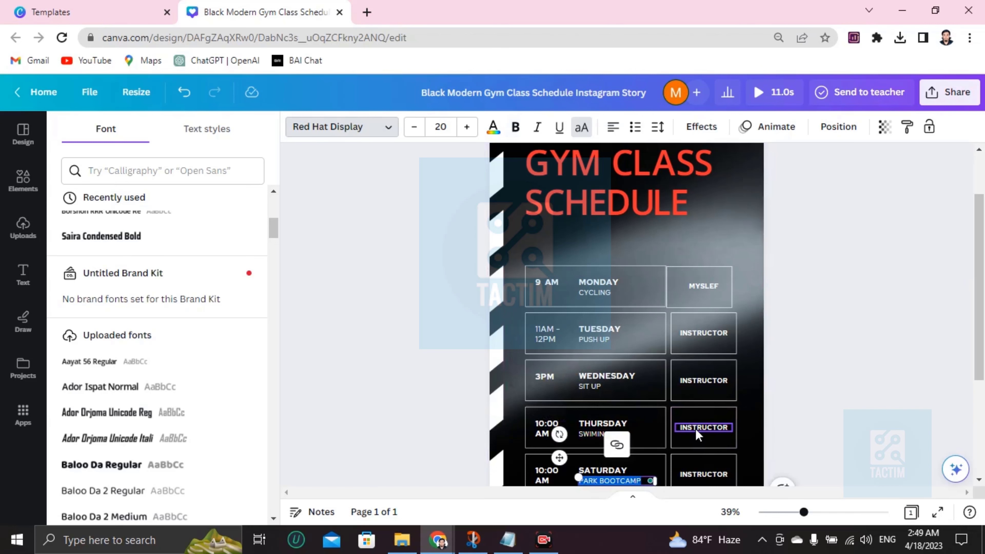
{"action": "double_click", "coordinate": [703, 427]}
{"action": "scroll", "coordinate": [603, 402], "scroll_direction": "down", "scroll_amount": 3}
{"action": "left_click", "coordinate": [576, 346]}
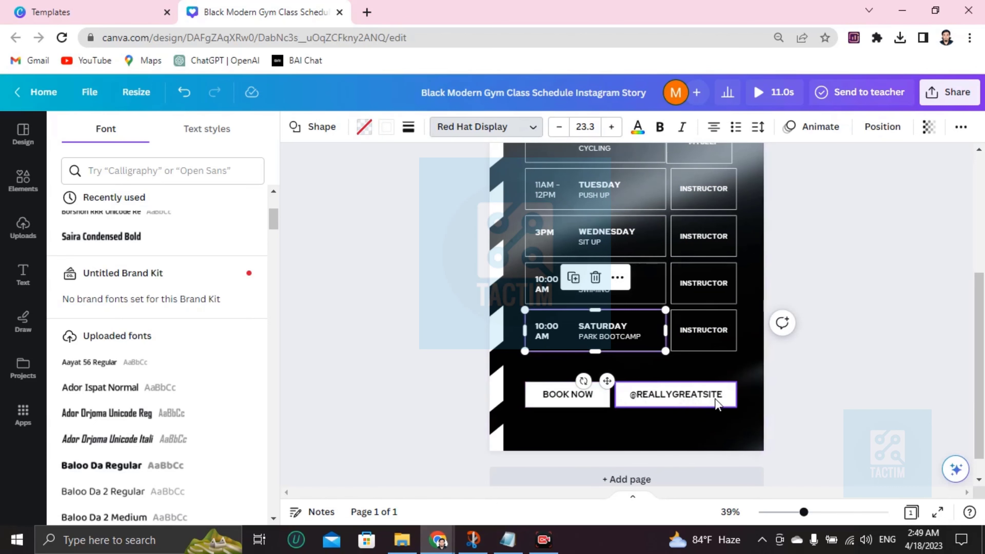
{"action": "scroll", "coordinate": [688, 409], "scroll_direction": "up", "scroll_amount": 3}
{"action": "scroll", "coordinate": [600, 414], "scroll_direction": "down", "scroll_amount": 4}
{"action": "left_click", "coordinate": [567, 362]}
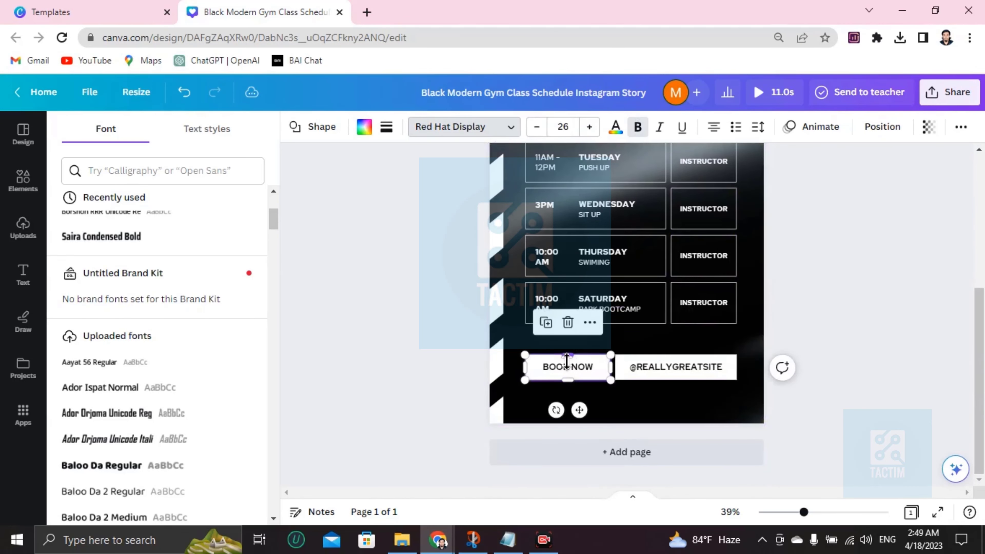
{"action": "key", "text": "Delete"}
{"action": "left_click", "coordinate": [649, 366]}
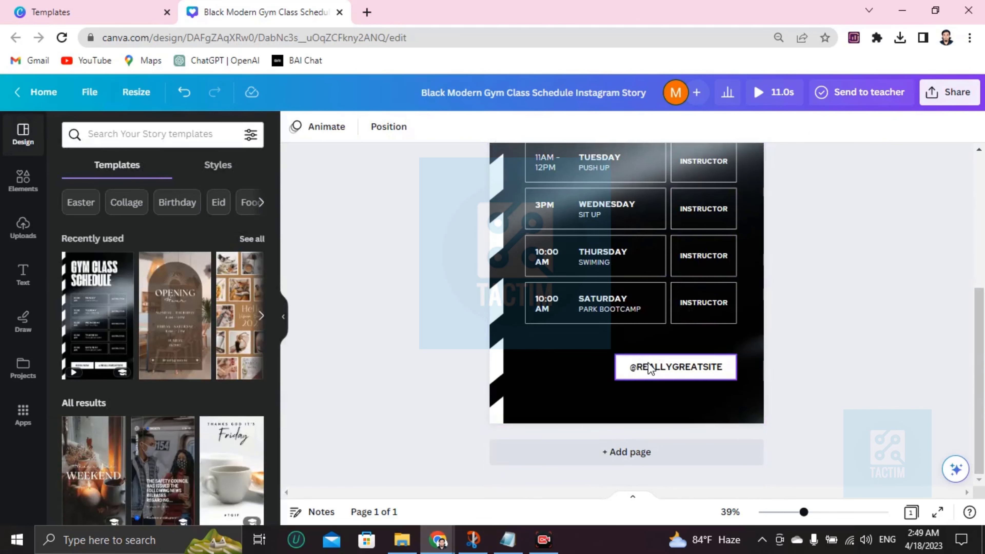
{"action": "key", "text": "Delete"}
{"action": "scroll", "coordinate": [640, 369], "scroll_direction": "up", "scroll_amount": 3}
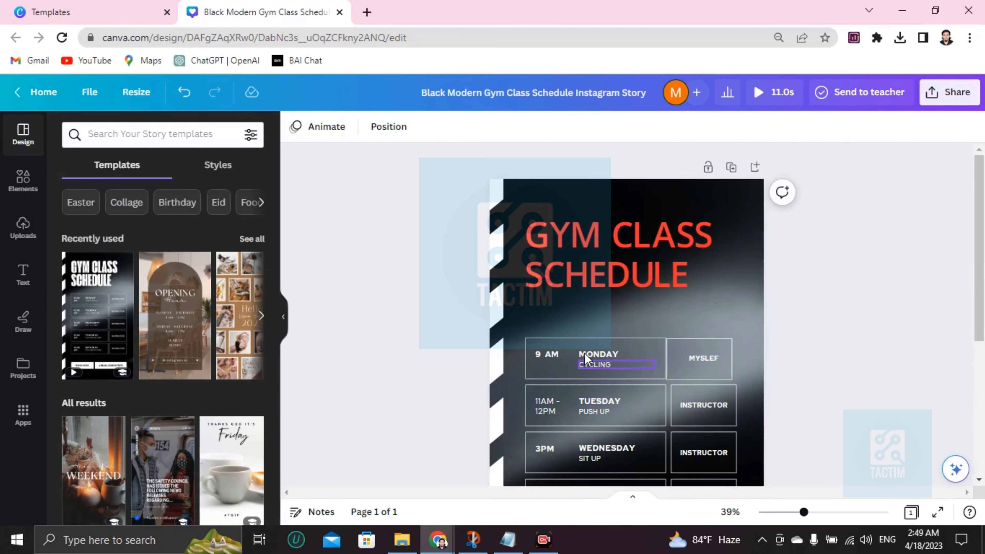
{"action": "scroll", "coordinate": [620, 357], "scroll_direction": "down", "scroll_amount": 5}
- Recolour the background video with the purple-pink gradient after trying navy and pastel ones
{"action": "left_click", "coordinate": [582, 393]}
{"action": "scroll", "coordinate": [582, 393], "scroll_direction": "up", "scroll_amount": 5}
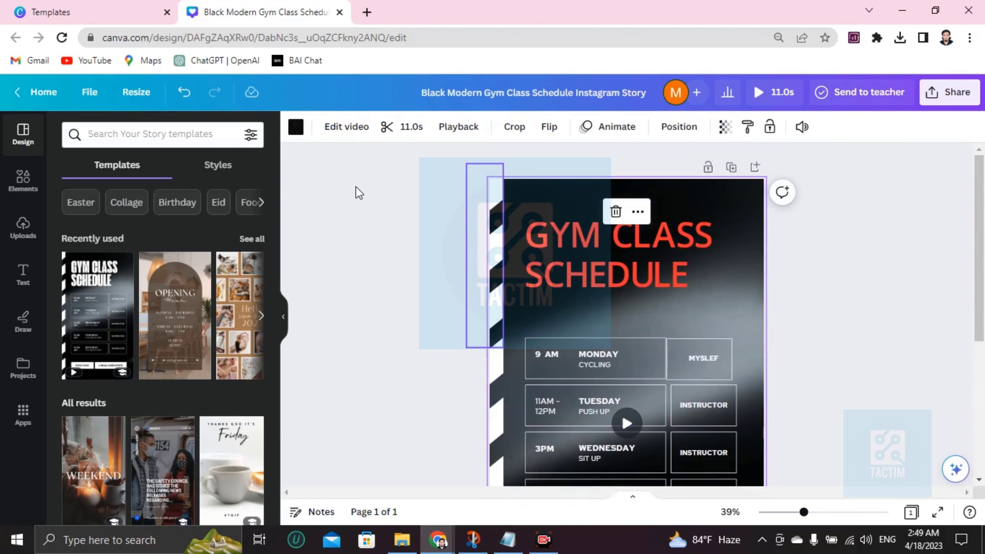
{"action": "left_click", "coordinate": [290, 132]}
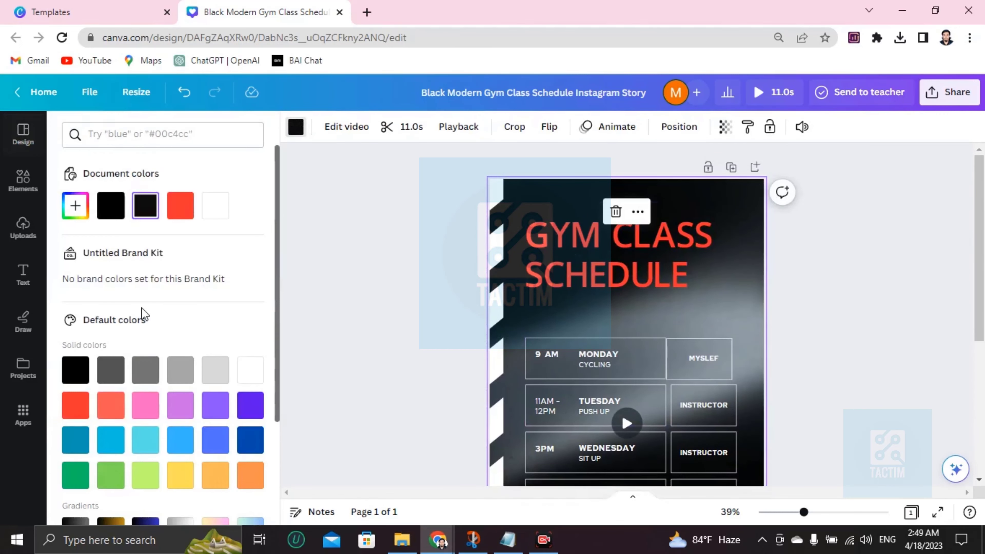
{"action": "scroll", "coordinate": [143, 315], "scroll_direction": "down", "scroll_amount": 3}
{"action": "left_click", "coordinate": [145, 389]}
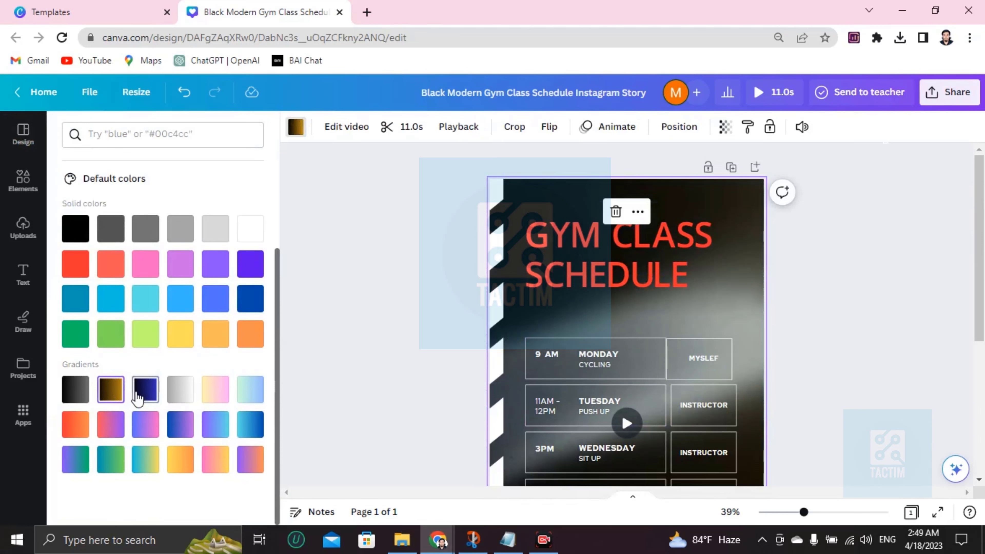
{"action": "scroll", "coordinate": [520, 317], "scroll_direction": "down", "scroll_amount": 3}
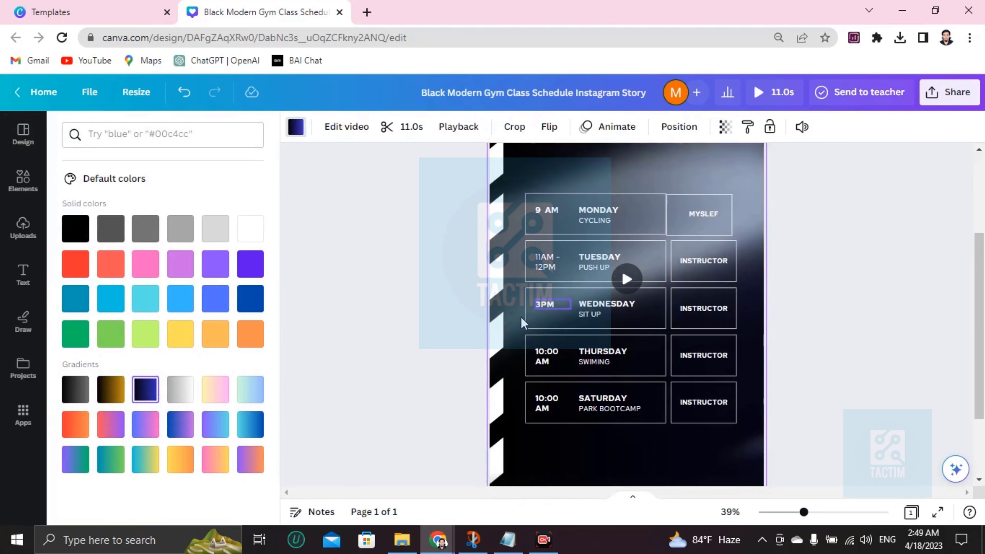
{"action": "left_click", "coordinate": [210, 398]}
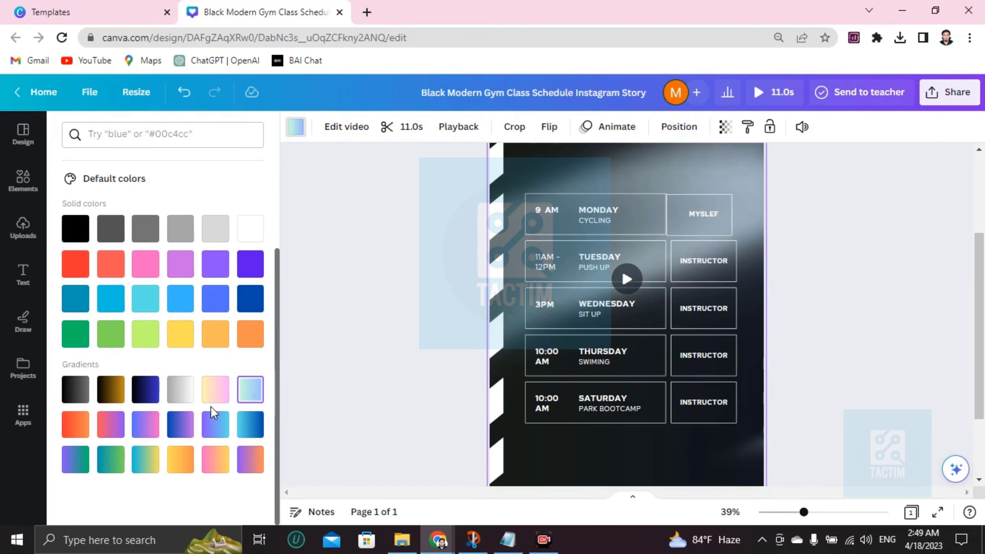
{"action": "left_click", "coordinate": [153, 434]}
{"action": "scroll", "coordinate": [623, 415], "scroll_direction": "up", "scroll_amount": 3}
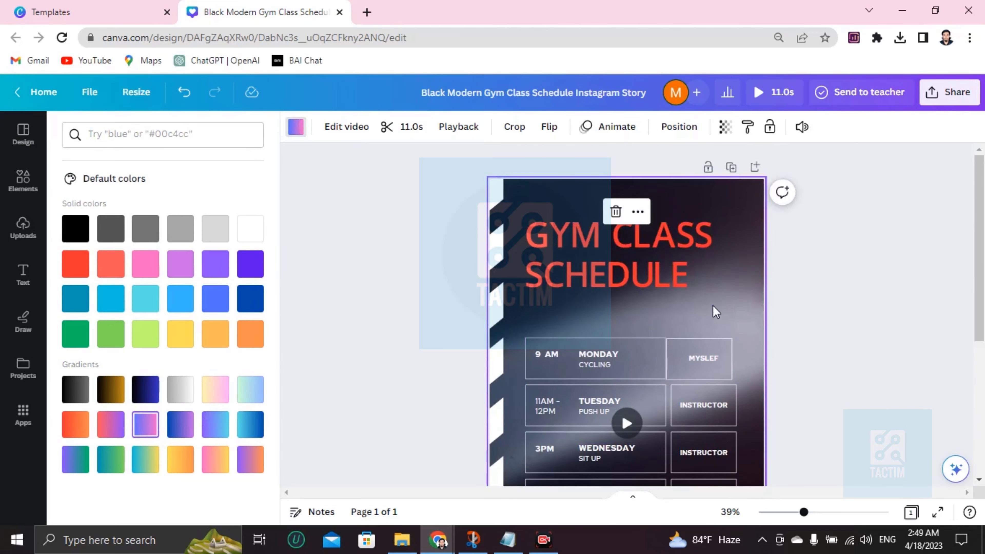
- Colour Monday's CYCLING class name red
{"action": "left_click", "coordinate": [723, 299]}
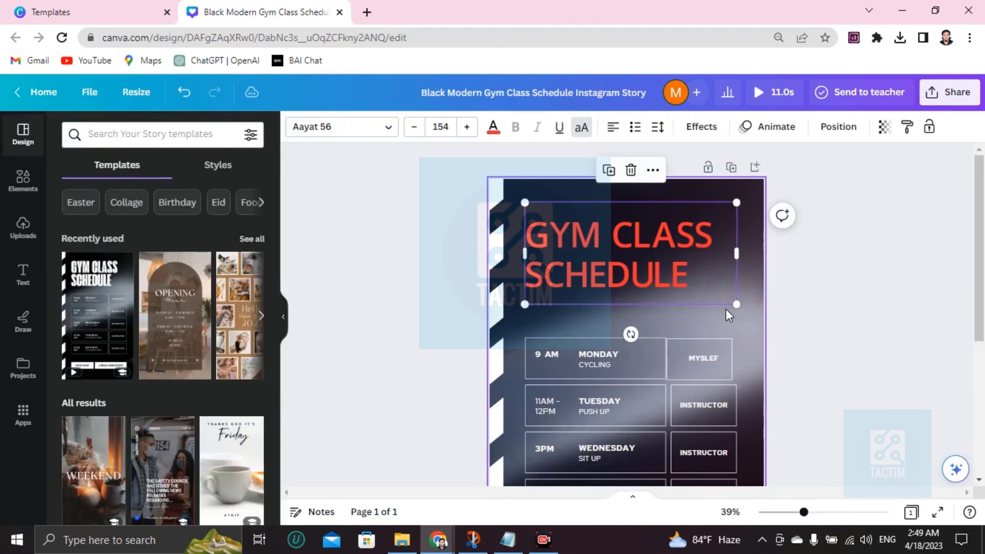
{"action": "scroll", "coordinate": [725, 309], "scroll_direction": "down", "scroll_amount": 5}
{"action": "scroll", "coordinate": [617, 282], "scroll_direction": "up", "scroll_amount": 5}
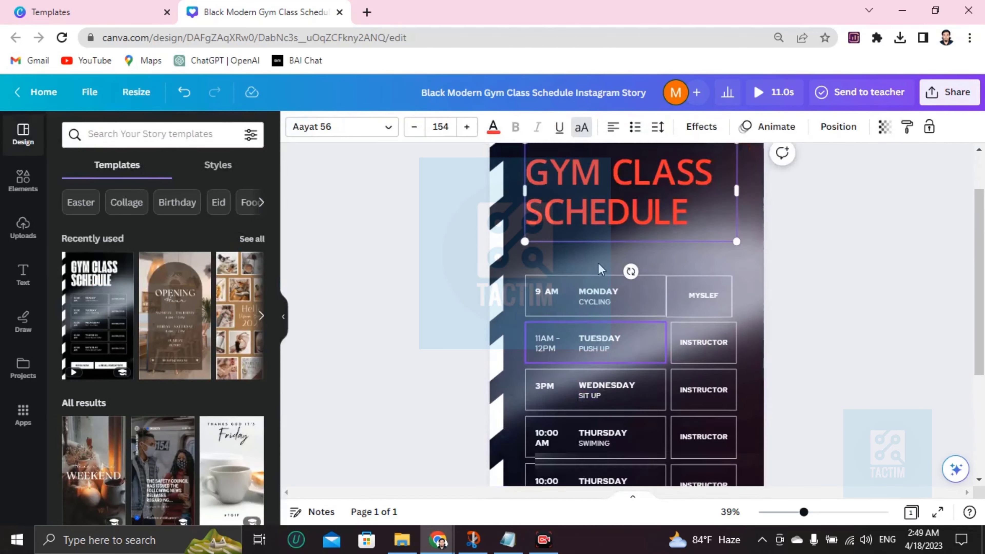
{"action": "left_click", "coordinate": [606, 367]}
{"action": "double_click", "coordinate": [603, 365]}
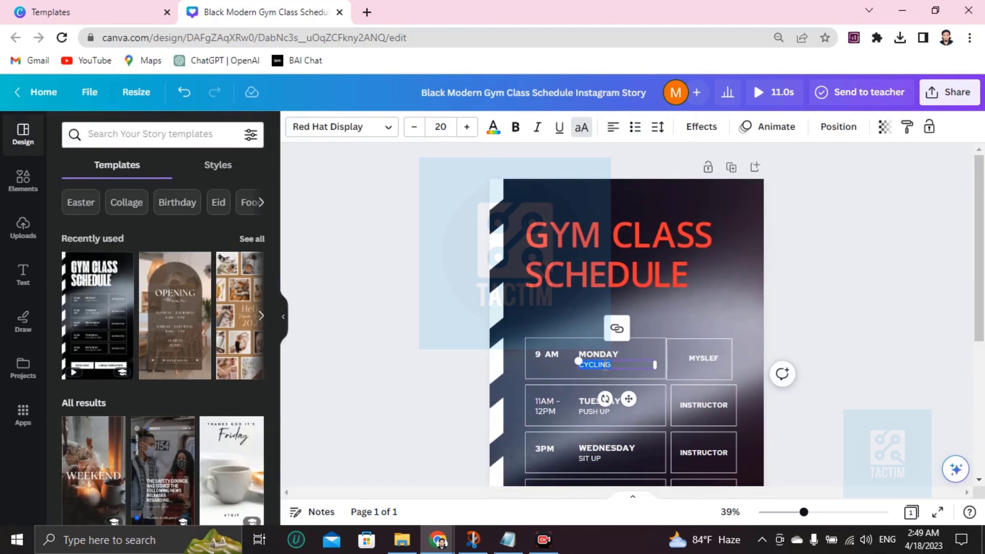
{"action": "left_click", "coordinate": [493, 126]}
{"action": "left_click", "coordinate": [75, 361]}
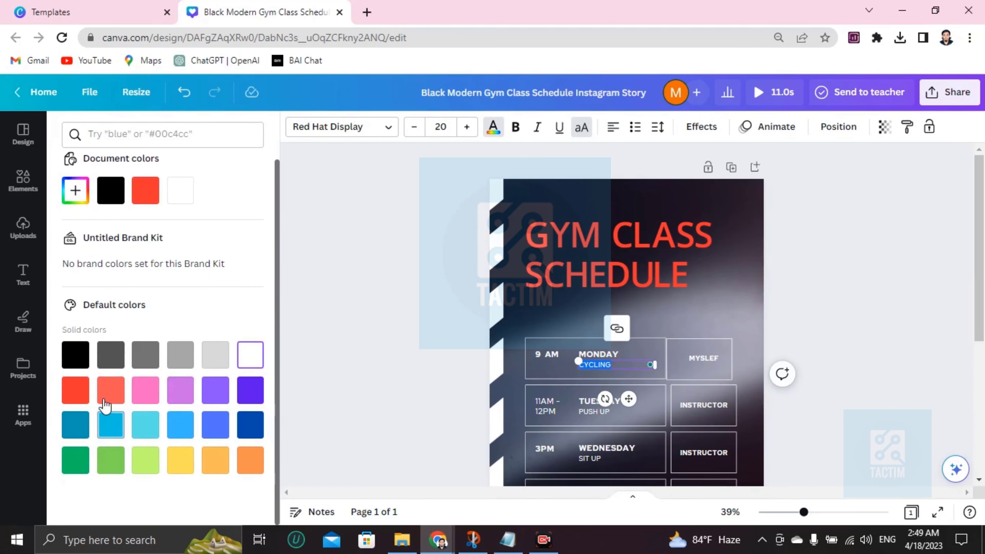
- Colour Tuesday's PUSH UP class name green
{"action": "left_click", "coordinate": [597, 393]}
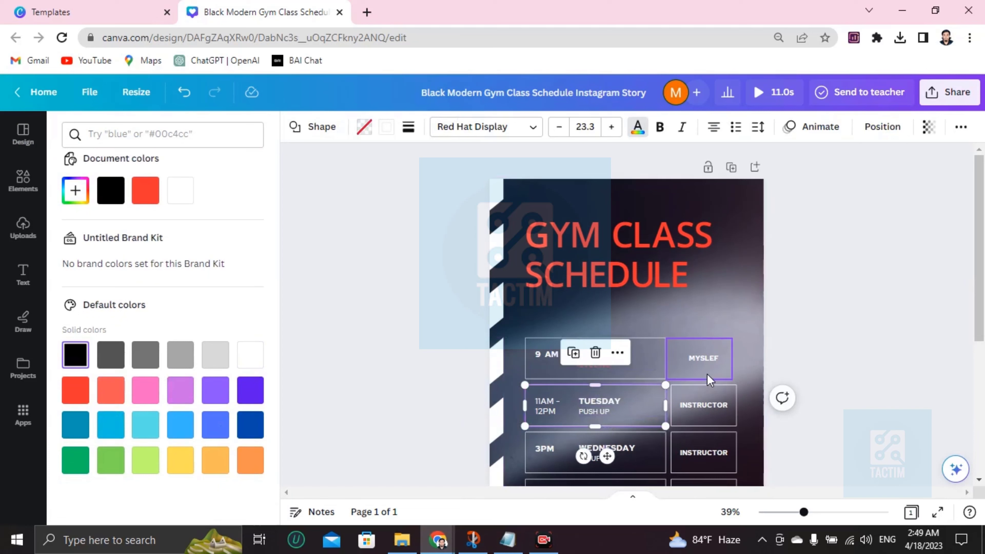
{"action": "left_click", "coordinate": [583, 408]}
{"action": "left_click", "coordinate": [583, 409]}
{"action": "left_click_drag", "start_coordinate": [581, 410], "coordinate": [612, 411]}
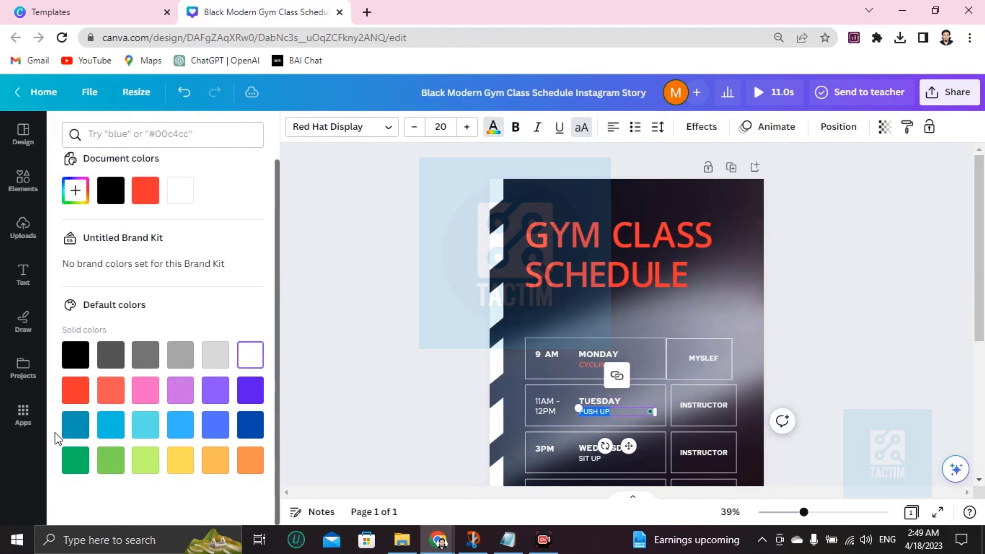
{"action": "left_click", "coordinate": [75, 459]}
{"action": "scroll", "coordinate": [640, 419], "scroll_direction": "down", "scroll_amount": 5}
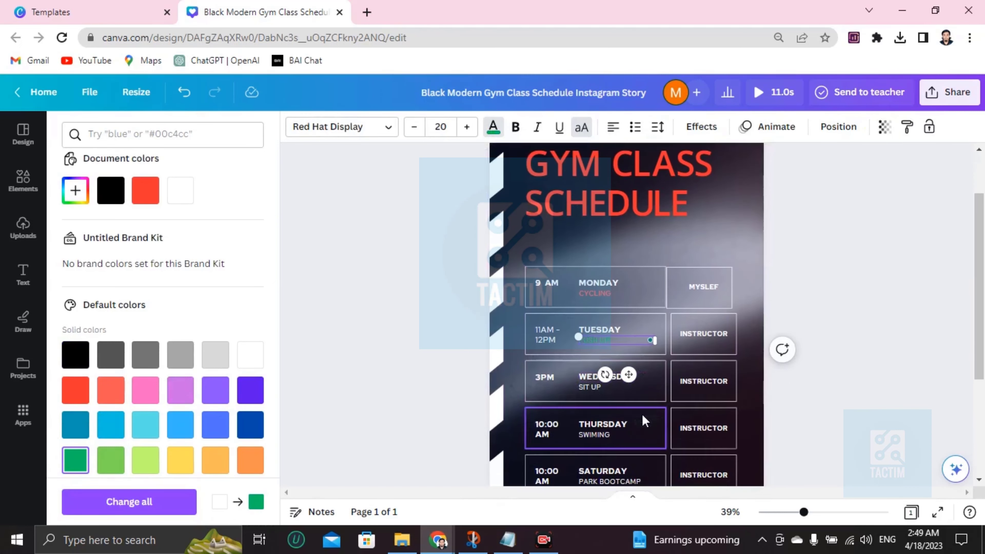
{"action": "scroll", "coordinate": [630, 433], "scroll_direction": "up", "scroll_amount": 5}
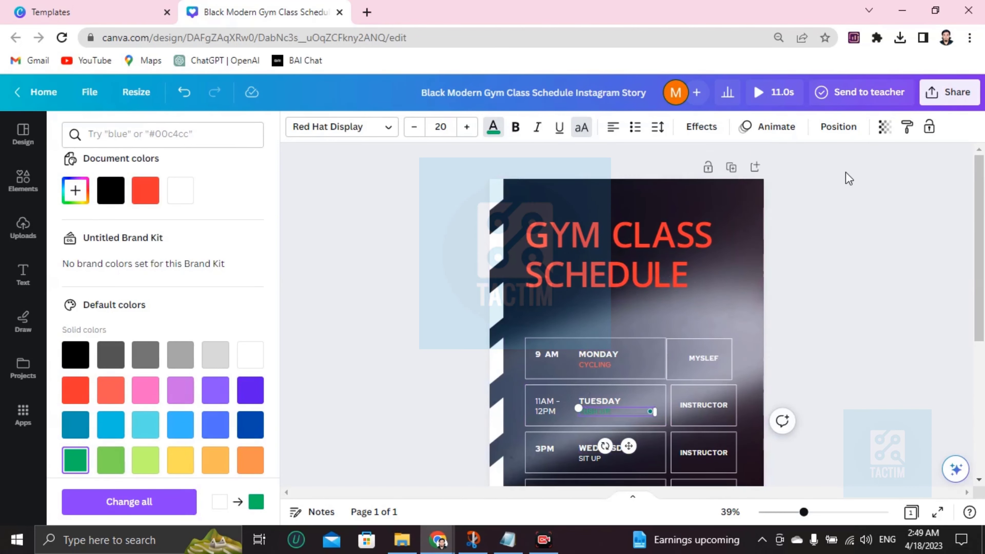
- Open the story's download settings and switch the file type from MP4 Video to PNG at 1,080 × 1,920 px
{"action": "left_click", "coordinate": [949, 92]}
{"action": "scroll", "coordinate": [760, 367], "scroll_direction": "down", "scroll_amount": 2}
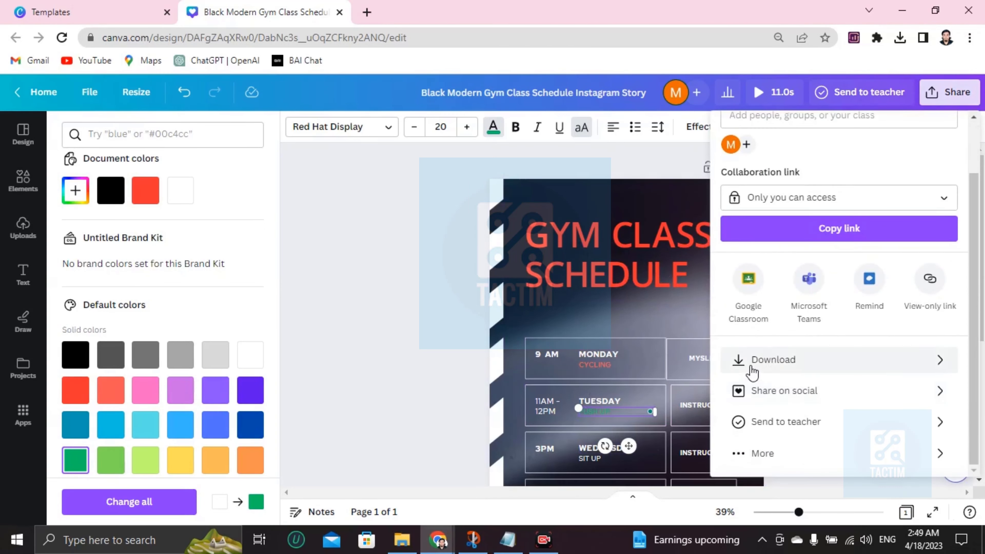
{"action": "left_click", "coordinate": [779, 371]}
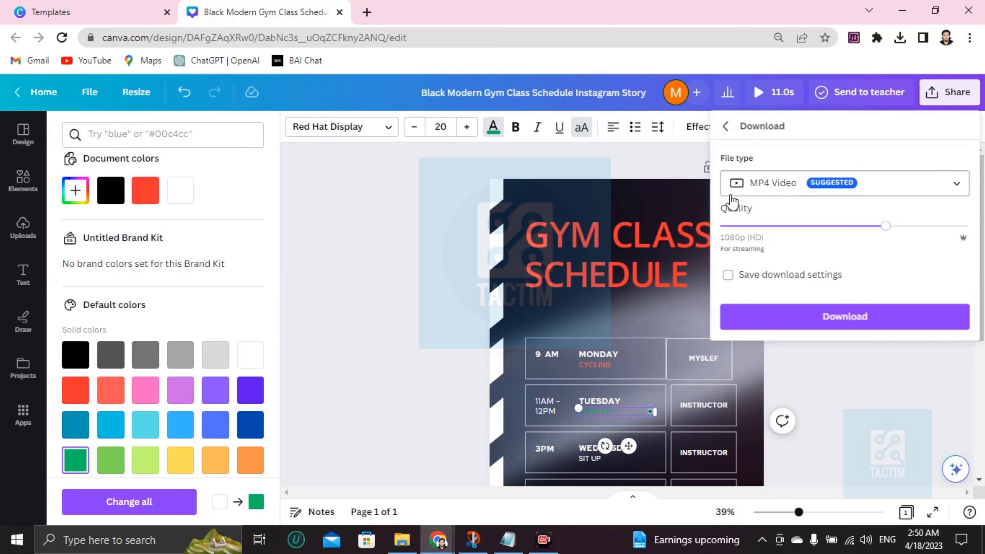
{"action": "left_click", "coordinate": [748, 192]}
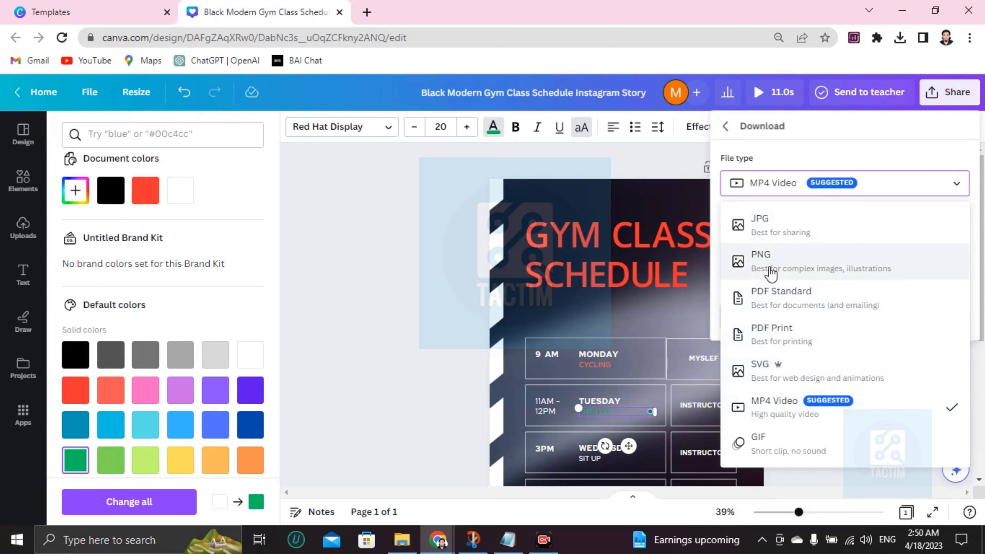
{"action": "left_click", "coordinate": [769, 261]}
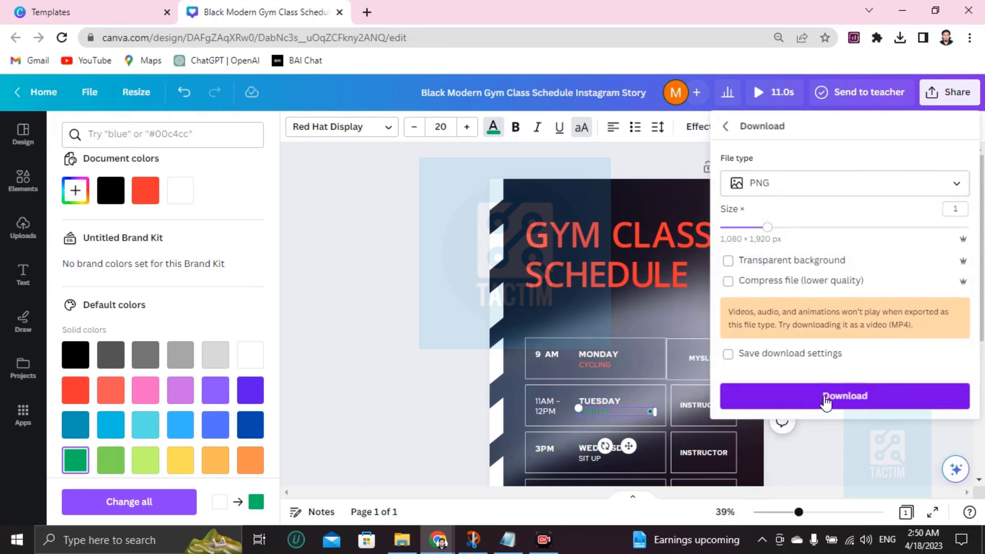
{"action": "scroll", "coordinate": [369, 279], "scroll_direction": "down", "scroll_amount": 4}
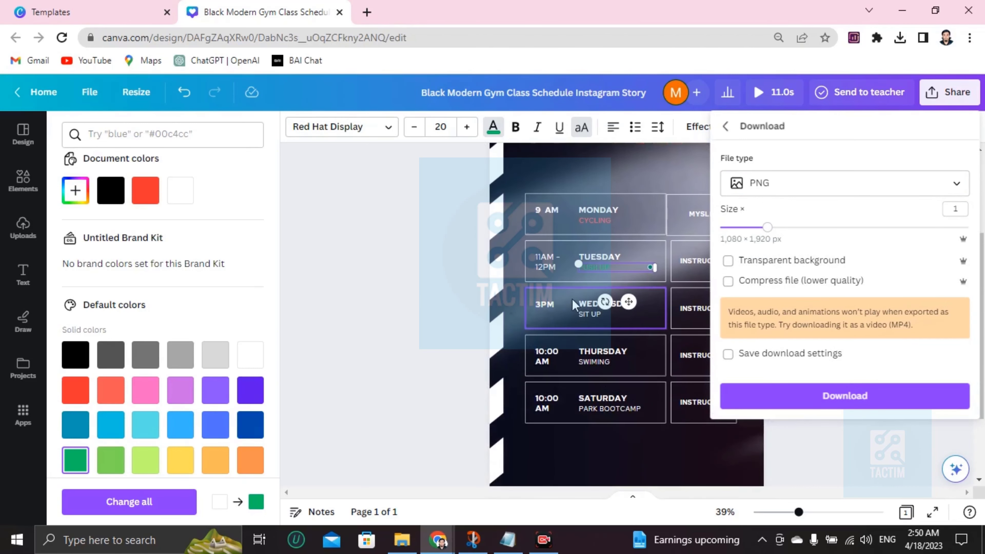
{"action": "scroll", "coordinate": [504, 303], "scroll_direction": "down", "scroll_amount": 3}
{"action": "scroll", "coordinate": [573, 304], "scroll_direction": "up", "scroll_amount": 7}
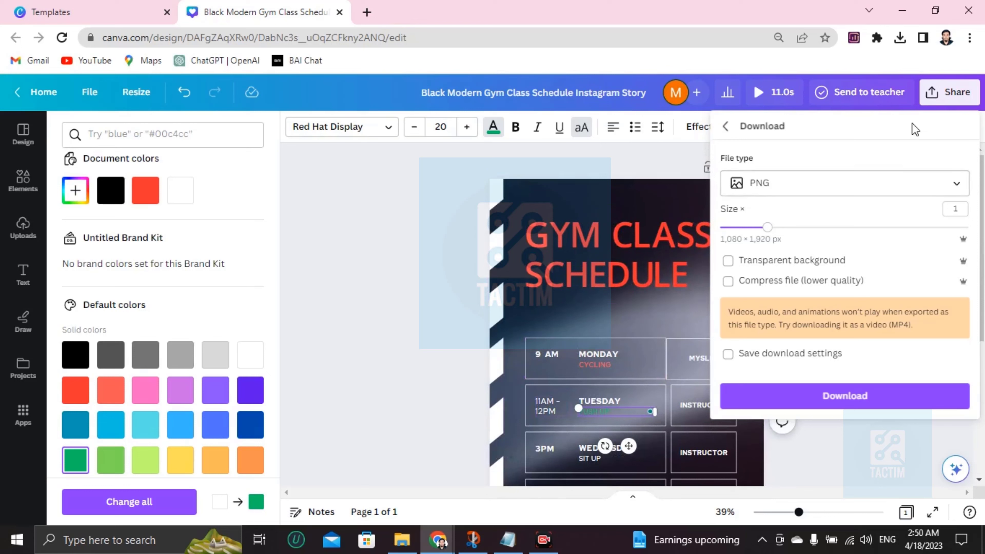
- Set the collaboration link to 'Anyone with the link' and enter a collaborator's e-mail address to invite them
{"action": "left_click", "coordinate": [935, 97]}
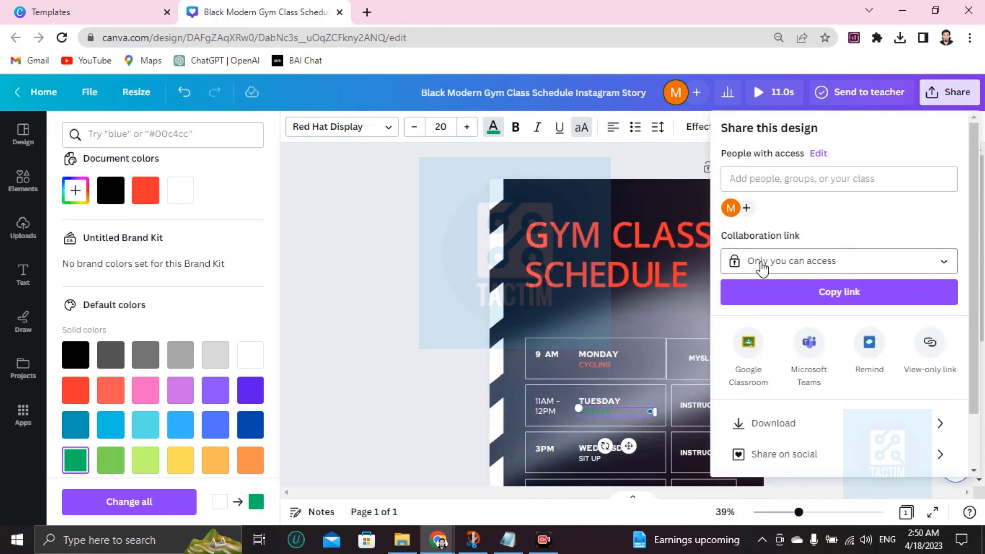
{"action": "left_click", "coordinate": [790, 267]}
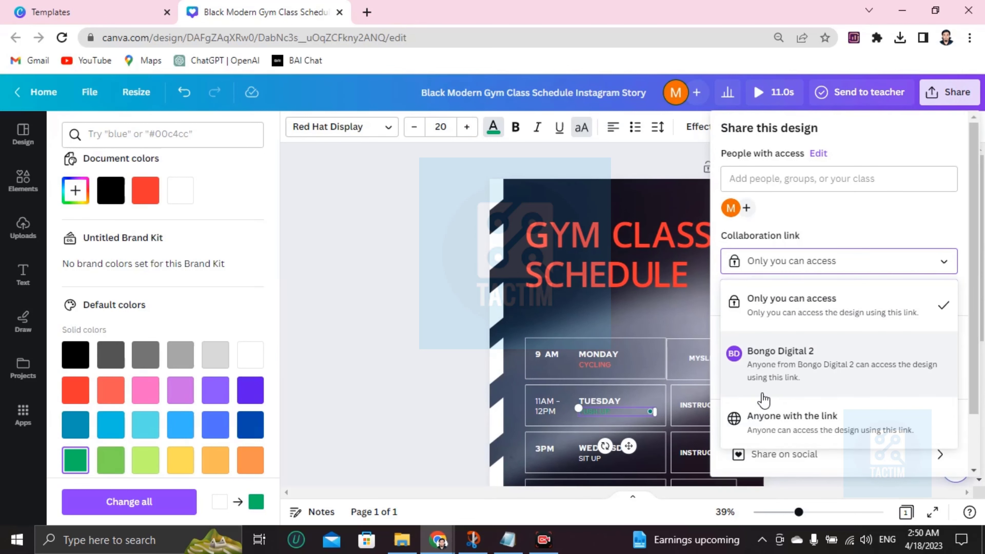
{"action": "left_click", "coordinate": [770, 431]}
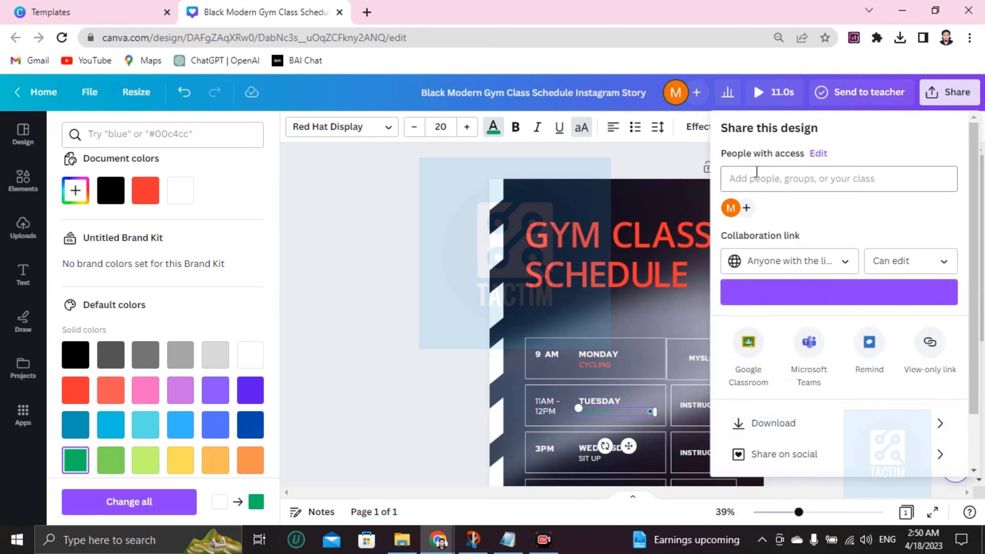
{"action": "left_click", "coordinate": [769, 183]}
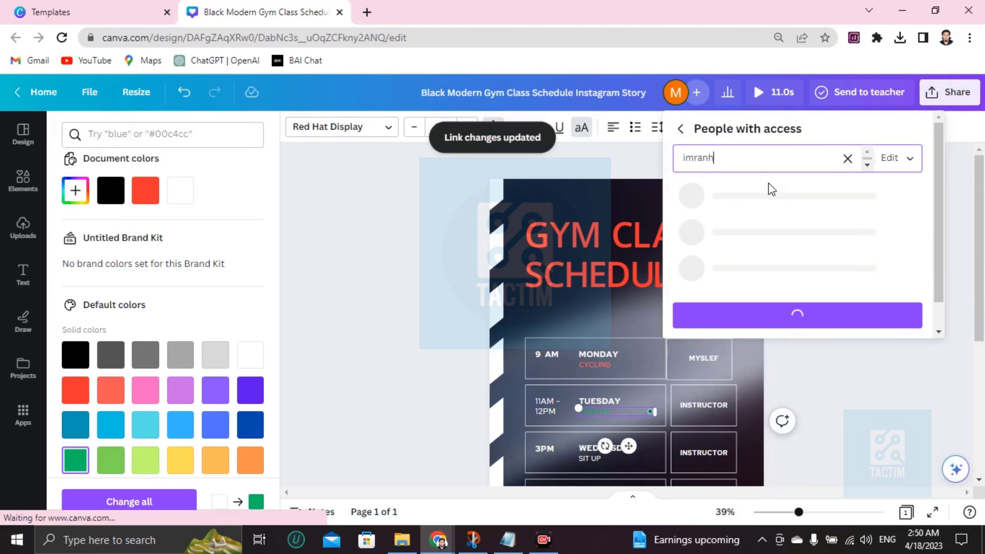
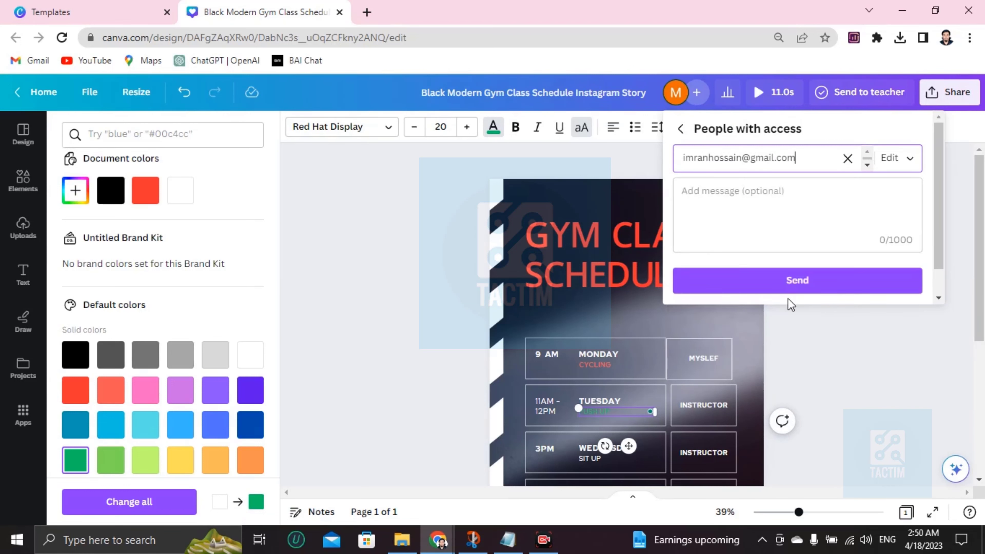